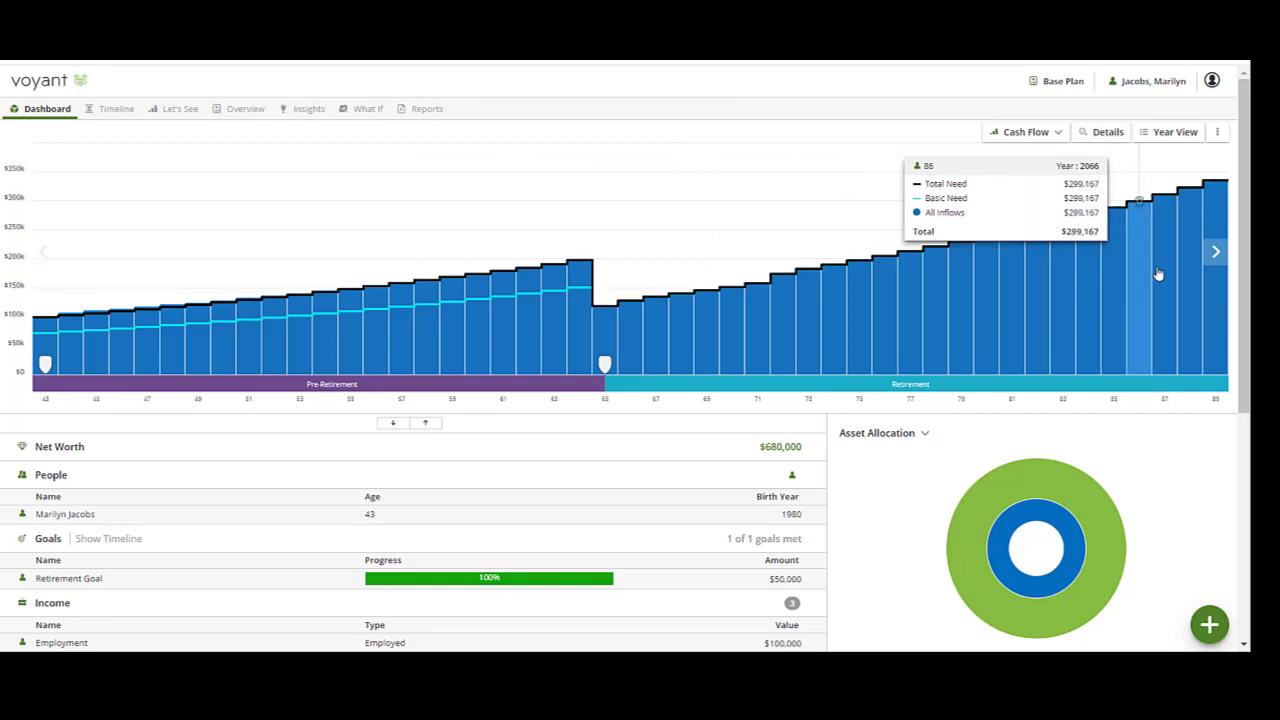
Switch the projection chart to the year view starting at 2023.
click(1173, 134)
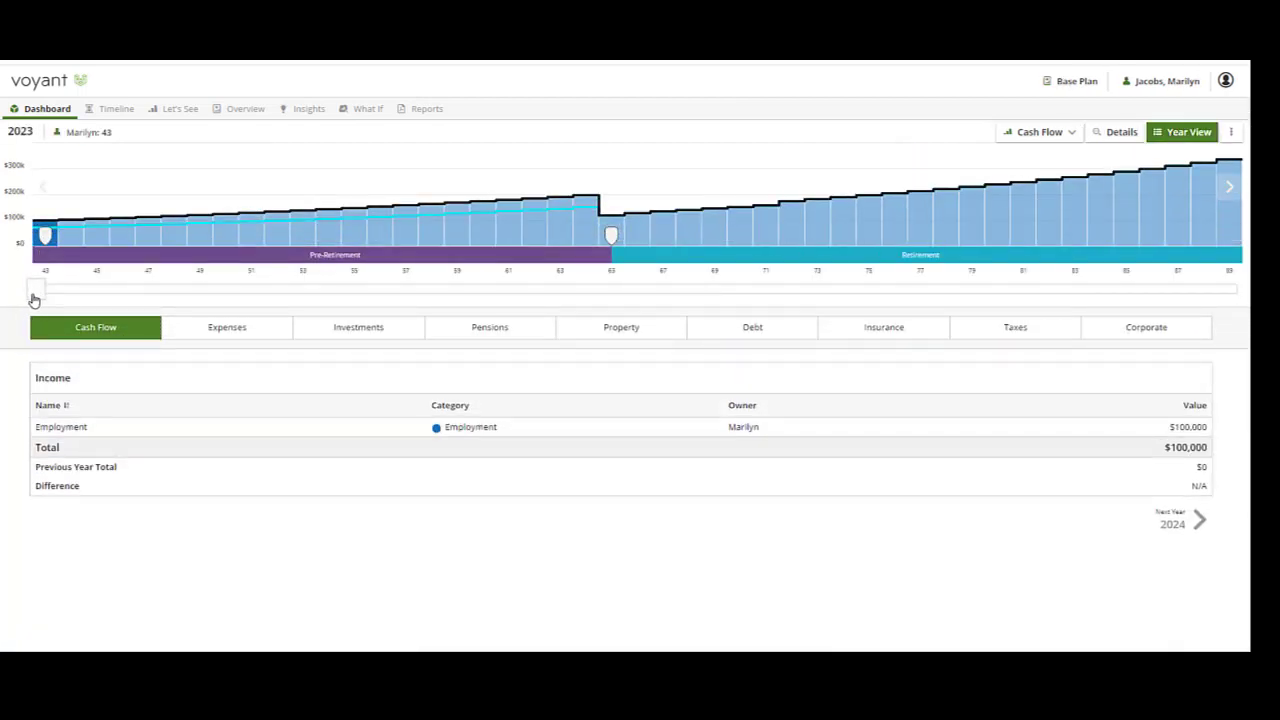
mouse_move(34, 297)
mouse_down()
mouse_move(626, 309)
mouse_move(40, 300)
mouse_up()
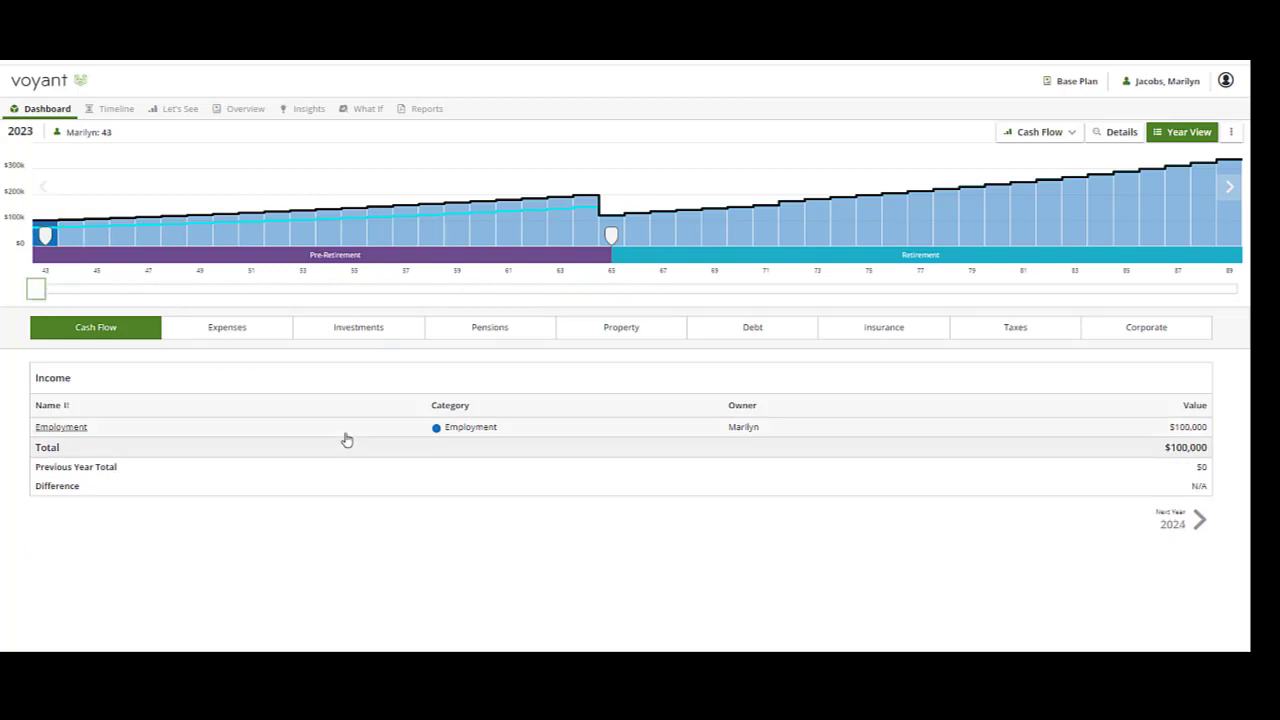
Examine the 2023 investment details for the Non Reg and TFSA accounts.
click(367, 333)
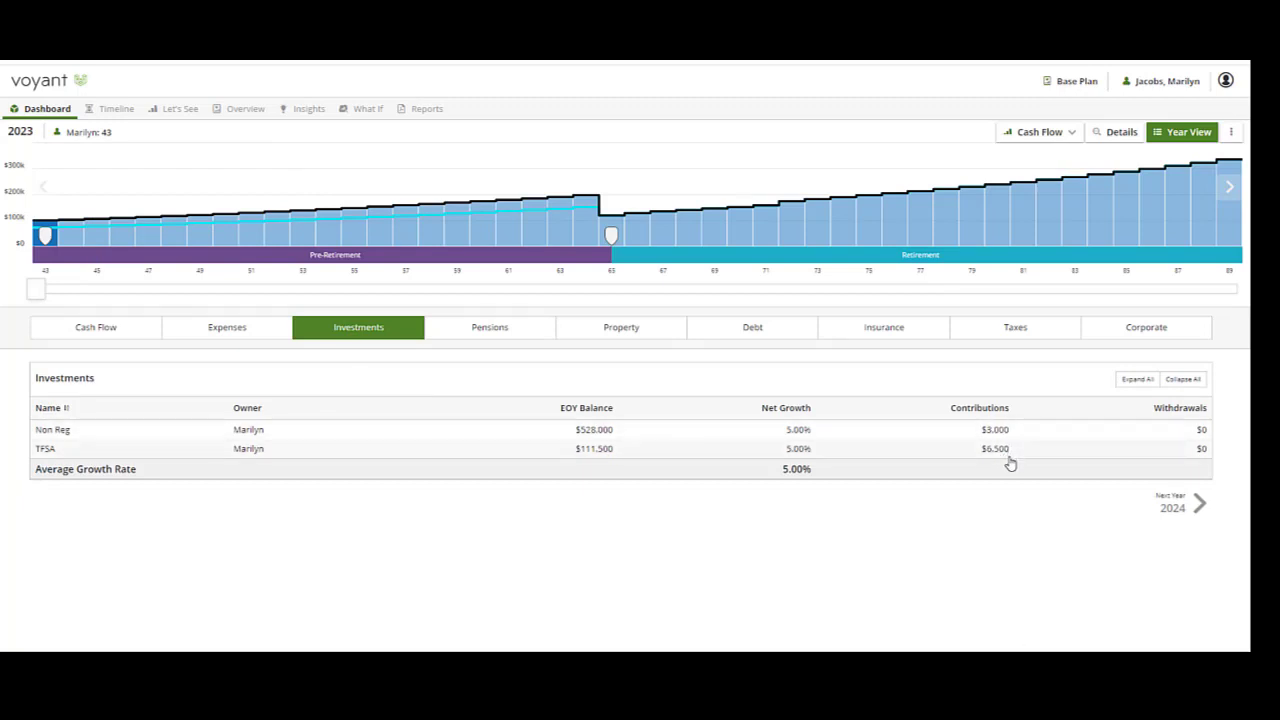
click(180, 436)
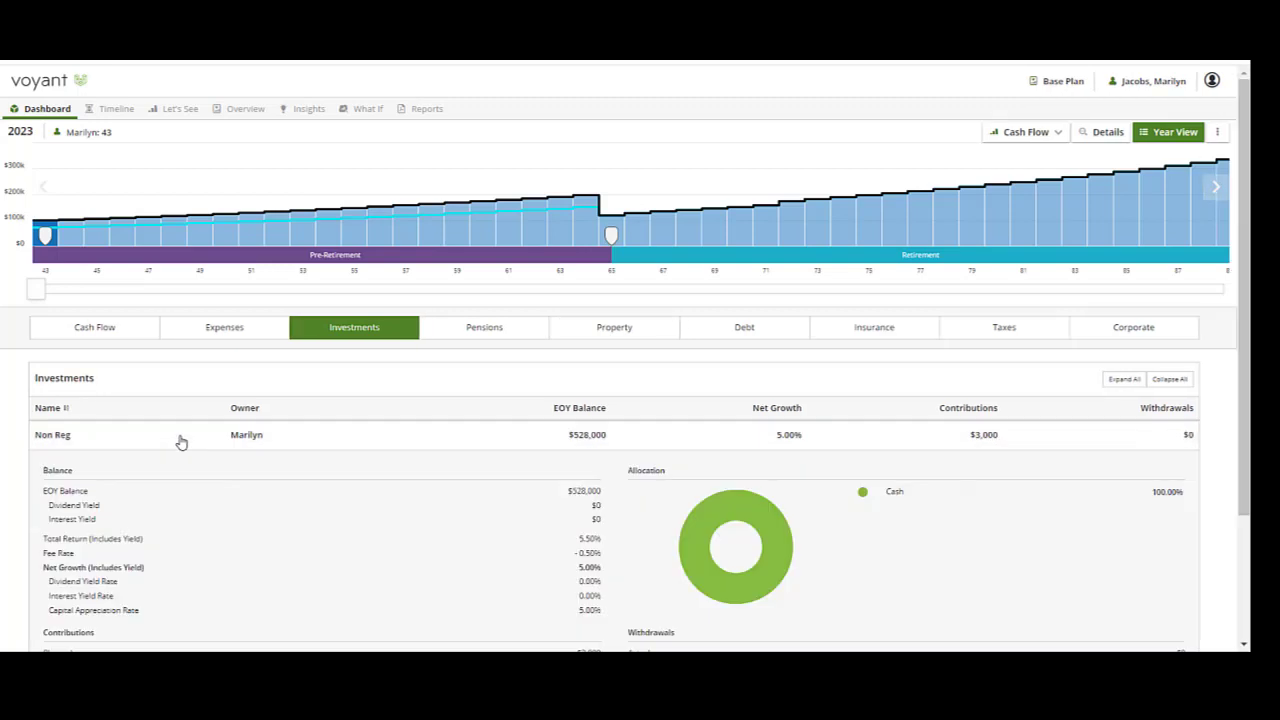
scroll(520, 535, down, 3)
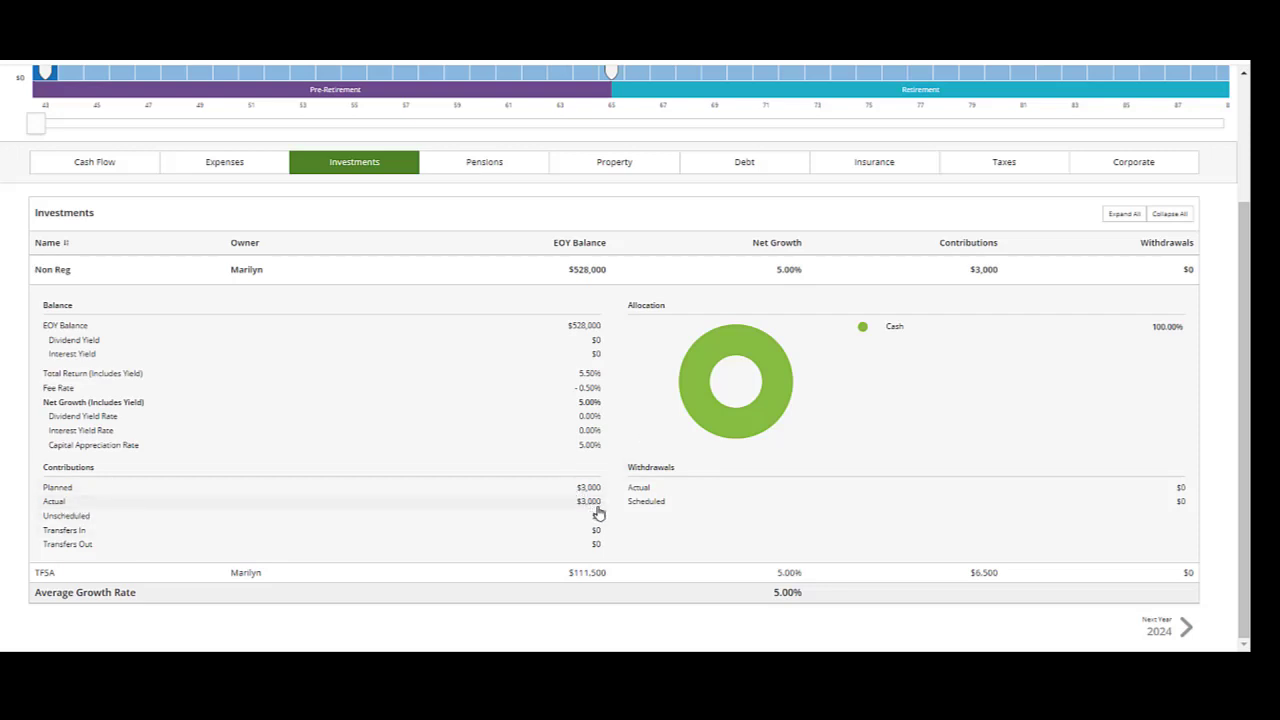
scroll(597, 517, up, 2)
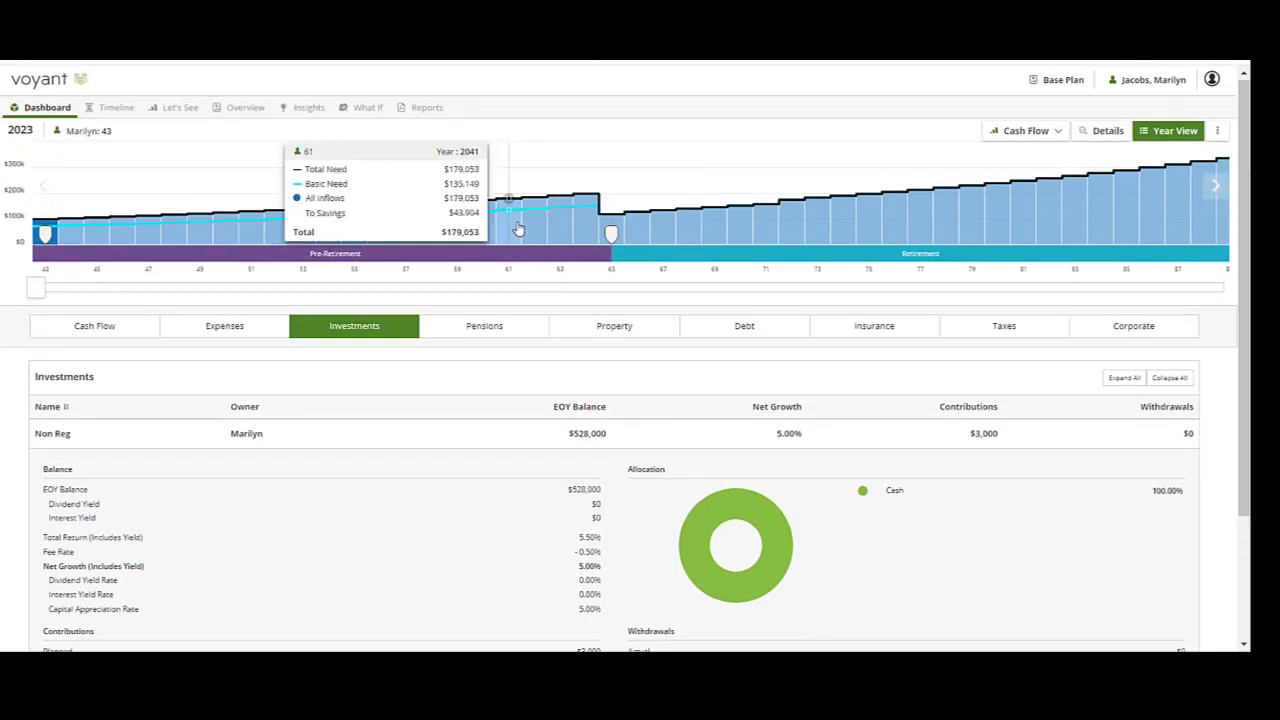
scroll(620, 557, down, 2)
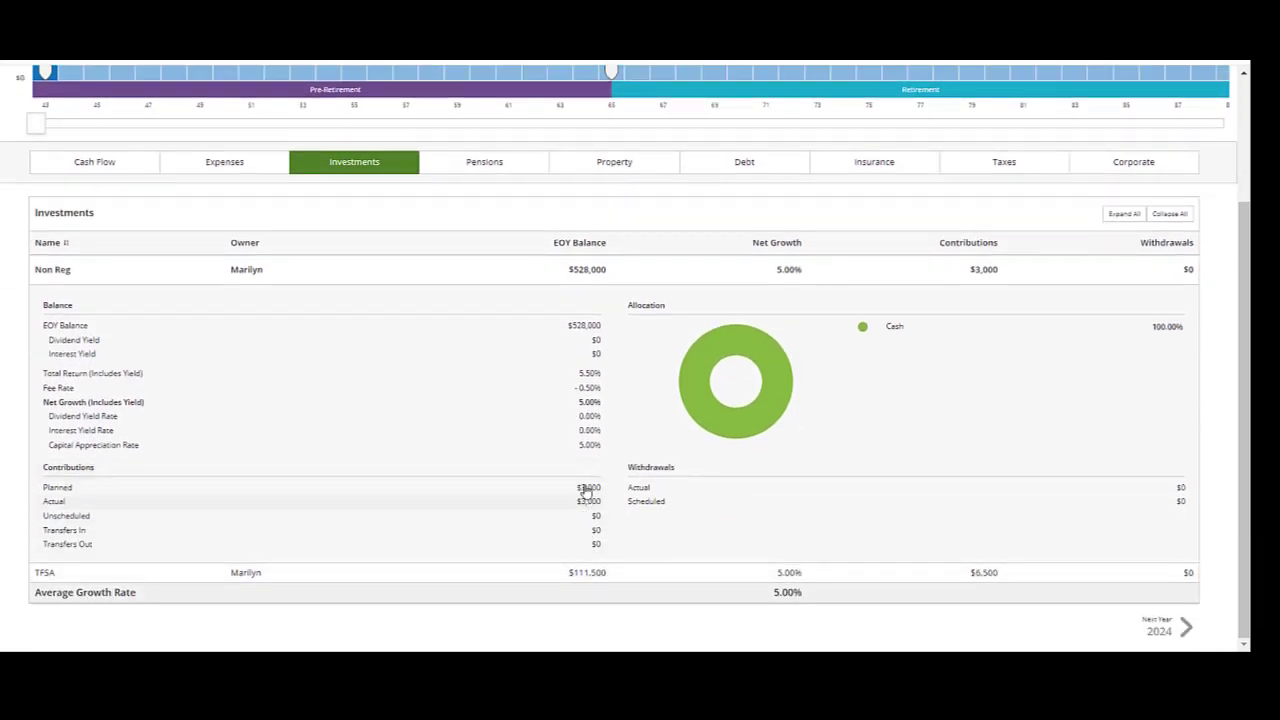
click(277, 577)
scroll(323, 510, down, 3)
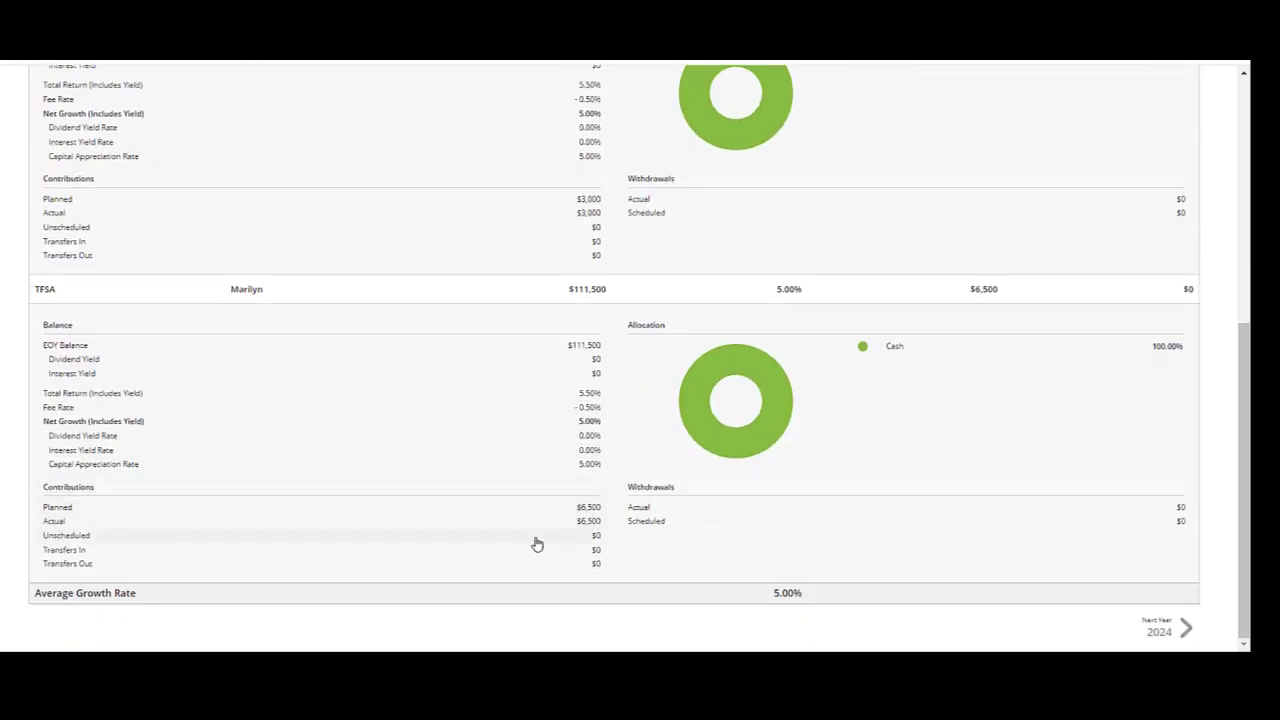
scroll(545, 545, up, 5)
Examine the 2023 RRSP details under pensions.
click(485, 328)
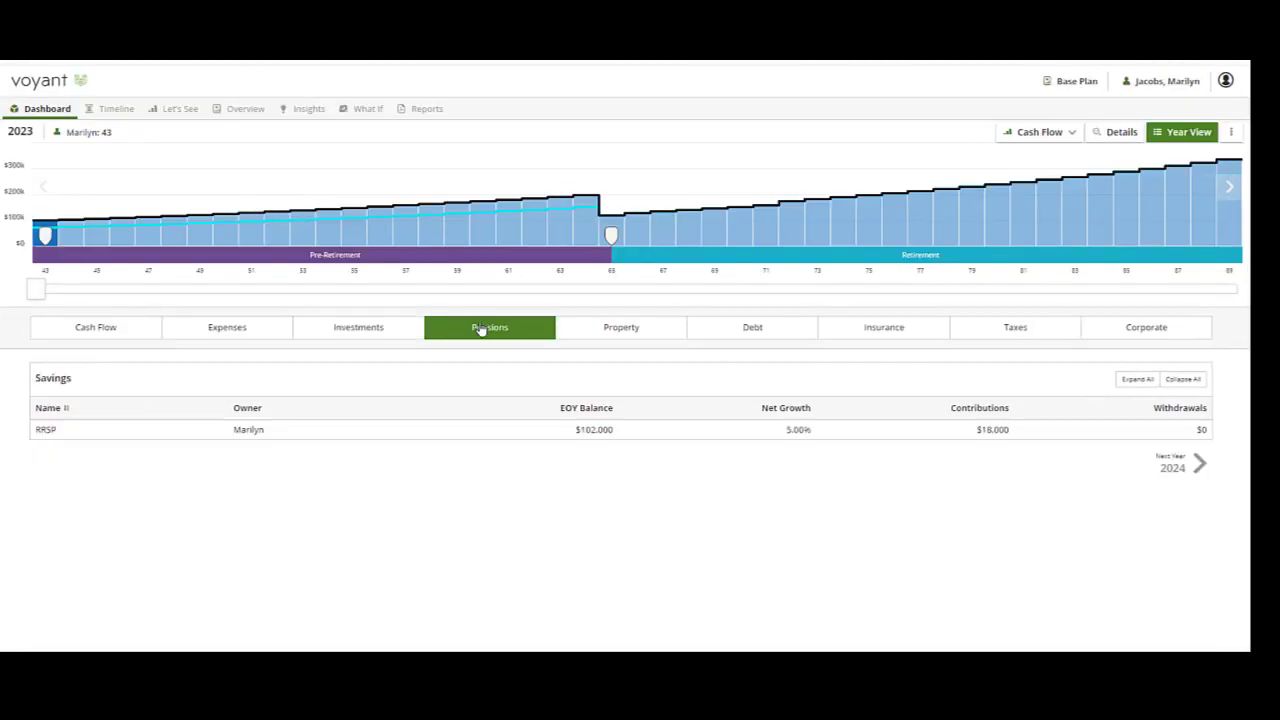
click(1038, 438)
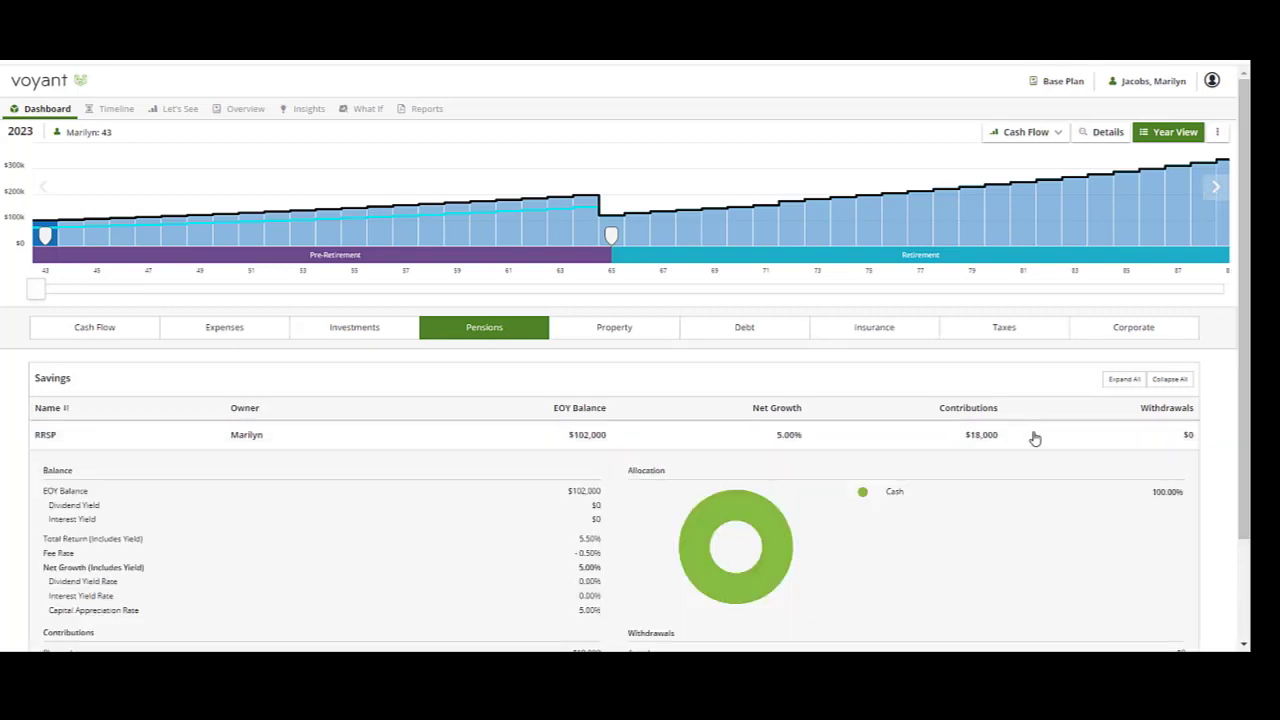
scroll(780, 500, down, 2)
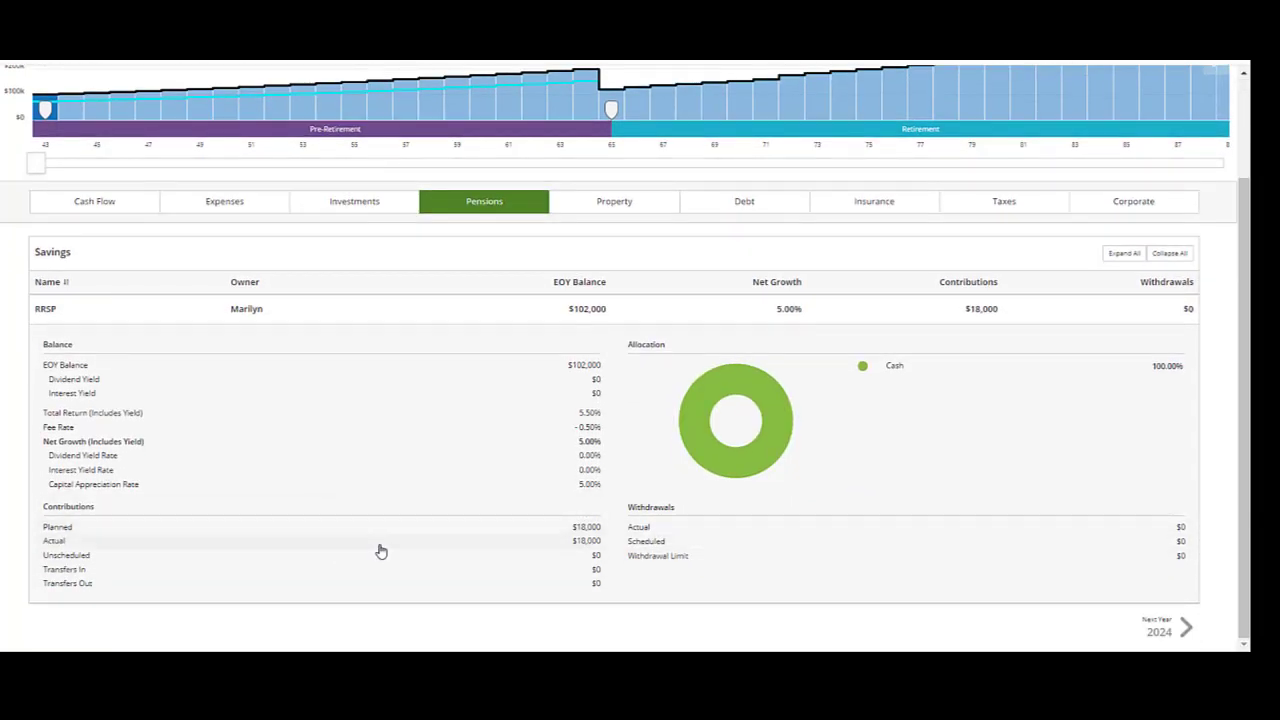
scroll(380, 551, up, 1)
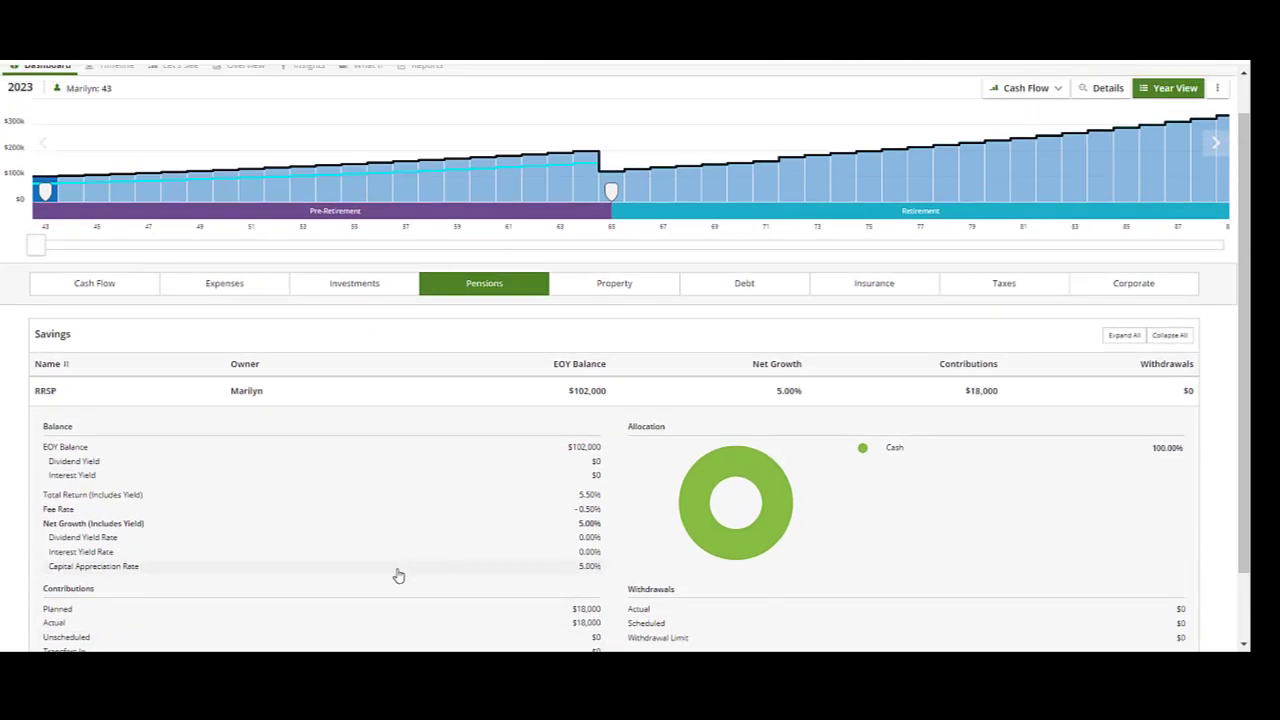
scroll(397, 575, up, 1)
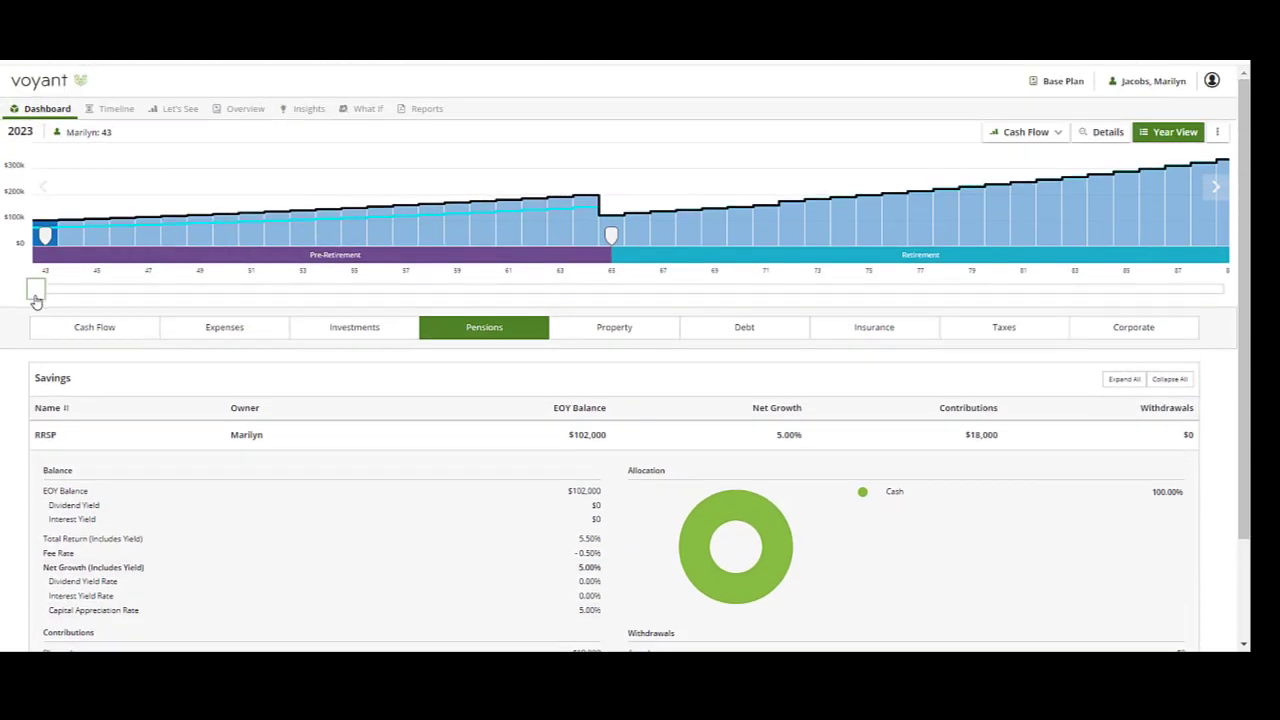
Move the year to 2046 and review its investments, pensions and the retirement goal's payment sources.
drag(35, 289, 624, 271)
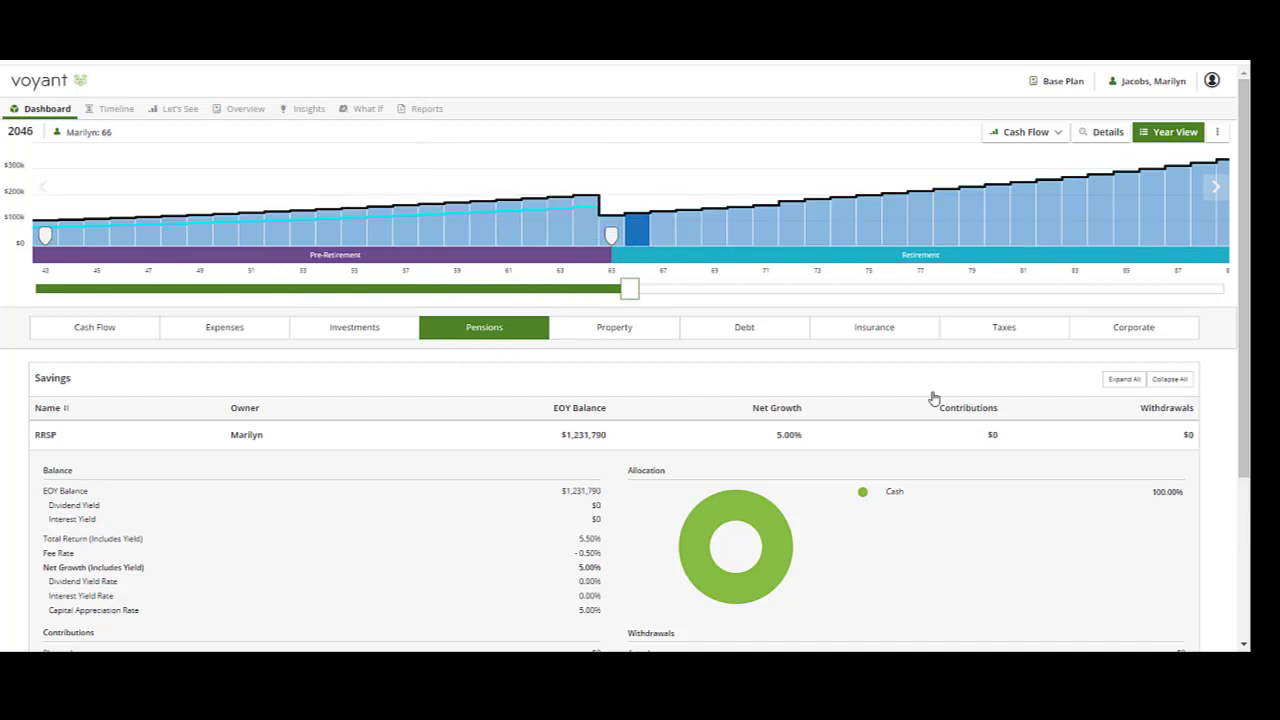
click(371, 331)
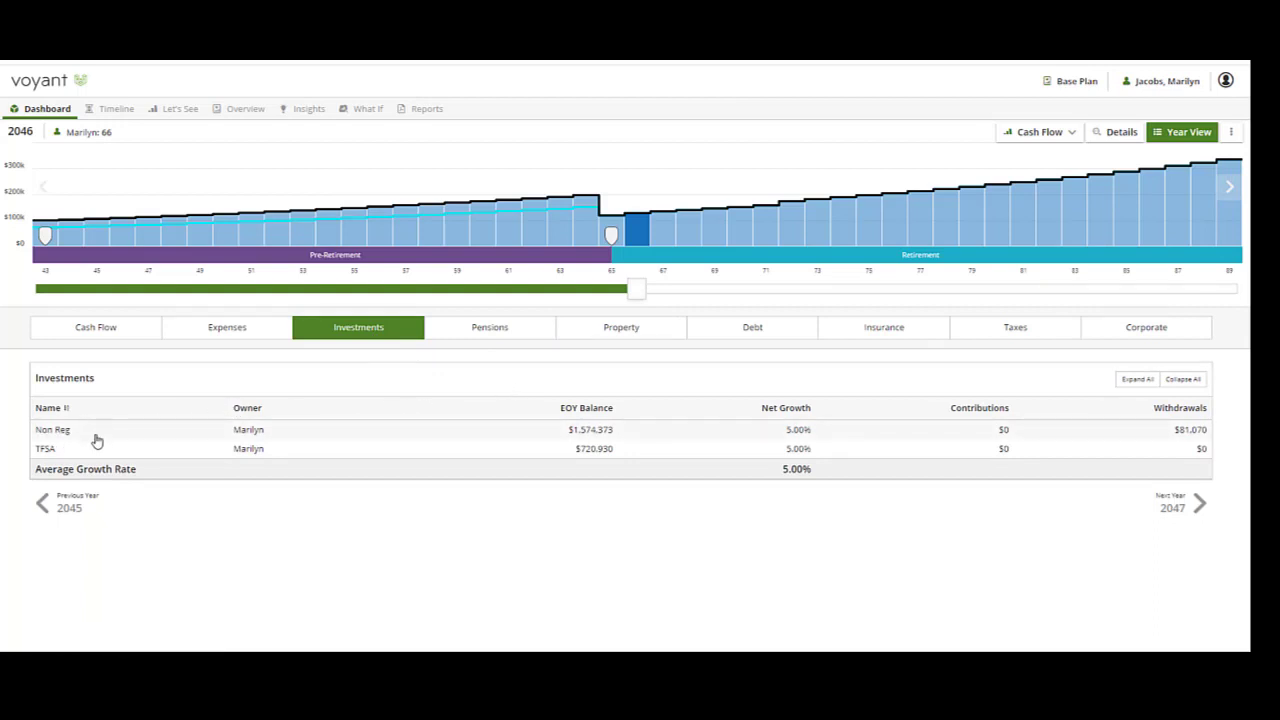
click(464, 333)
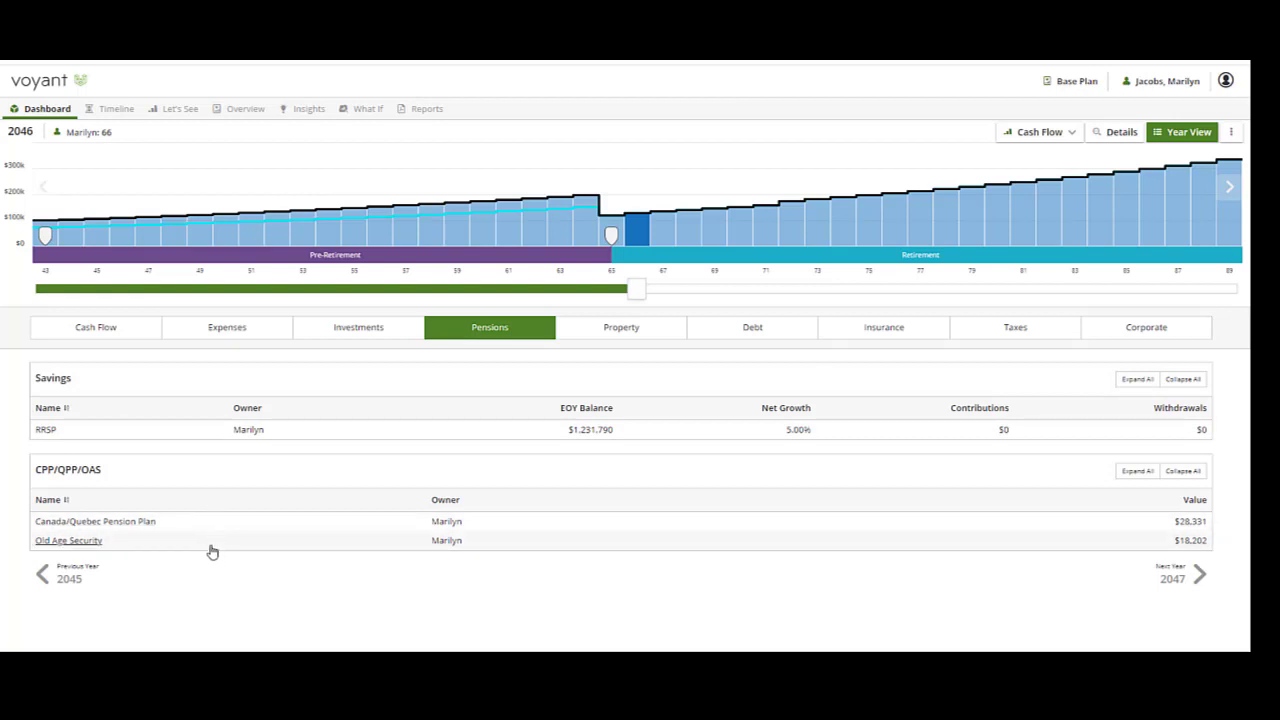
click(234, 334)
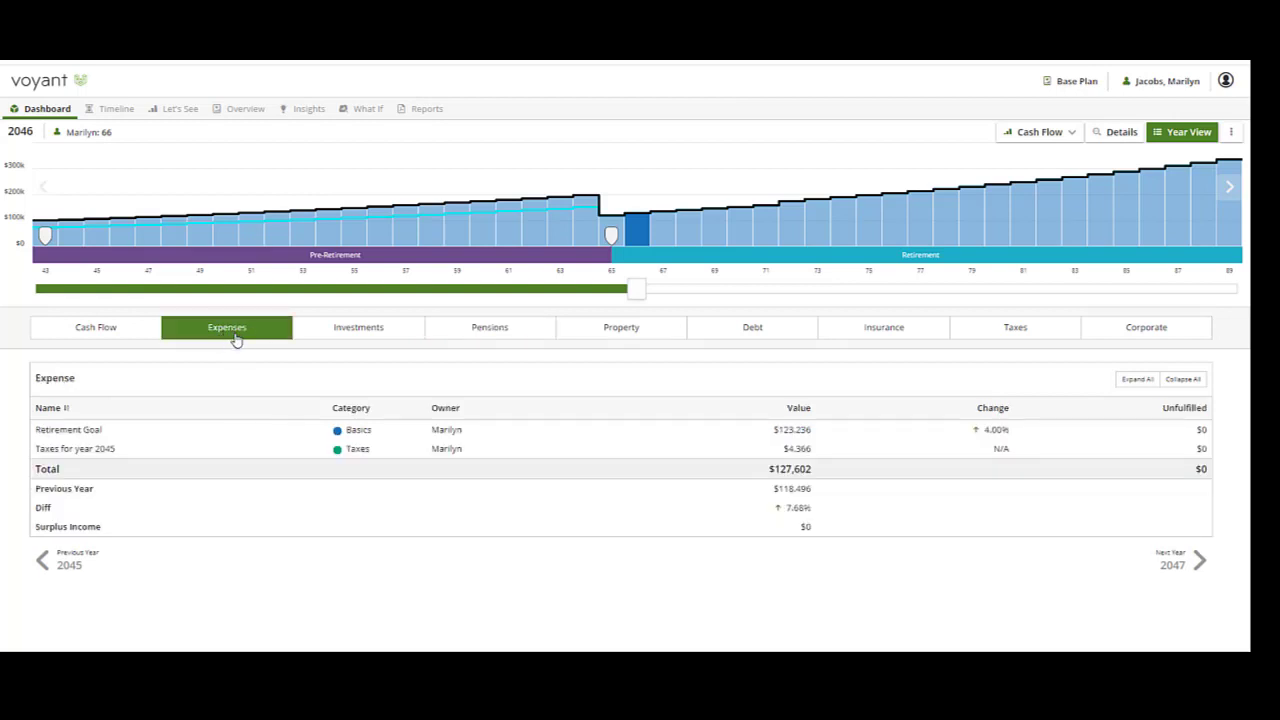
click(217, 438)
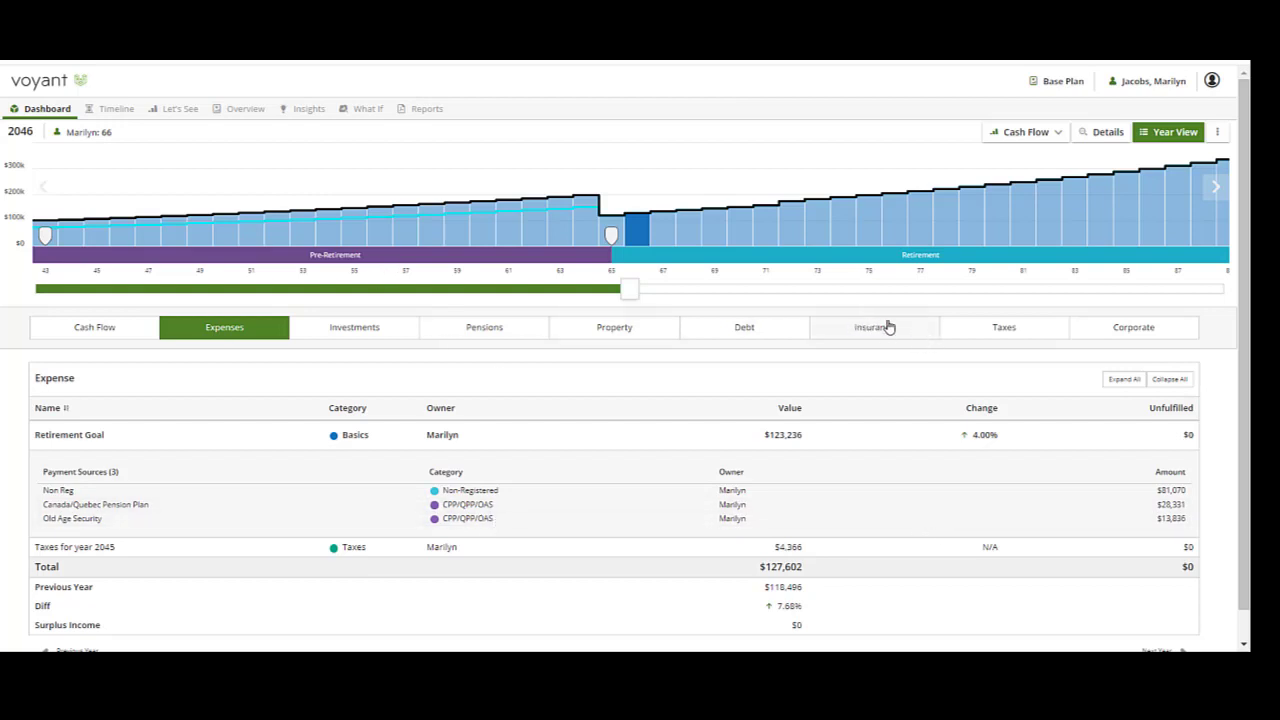
Turn on the detailed chart breakdown and return to the dashboard summary.
click(1103, 134)
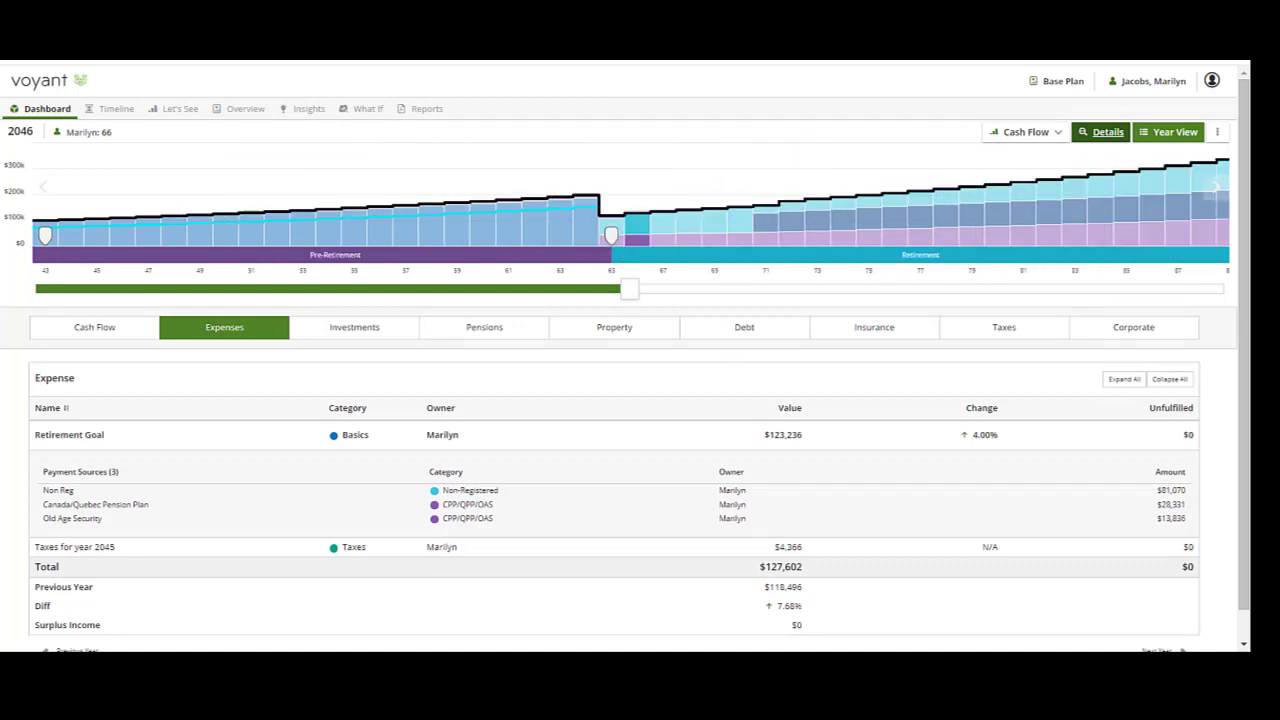
click(17, 112)
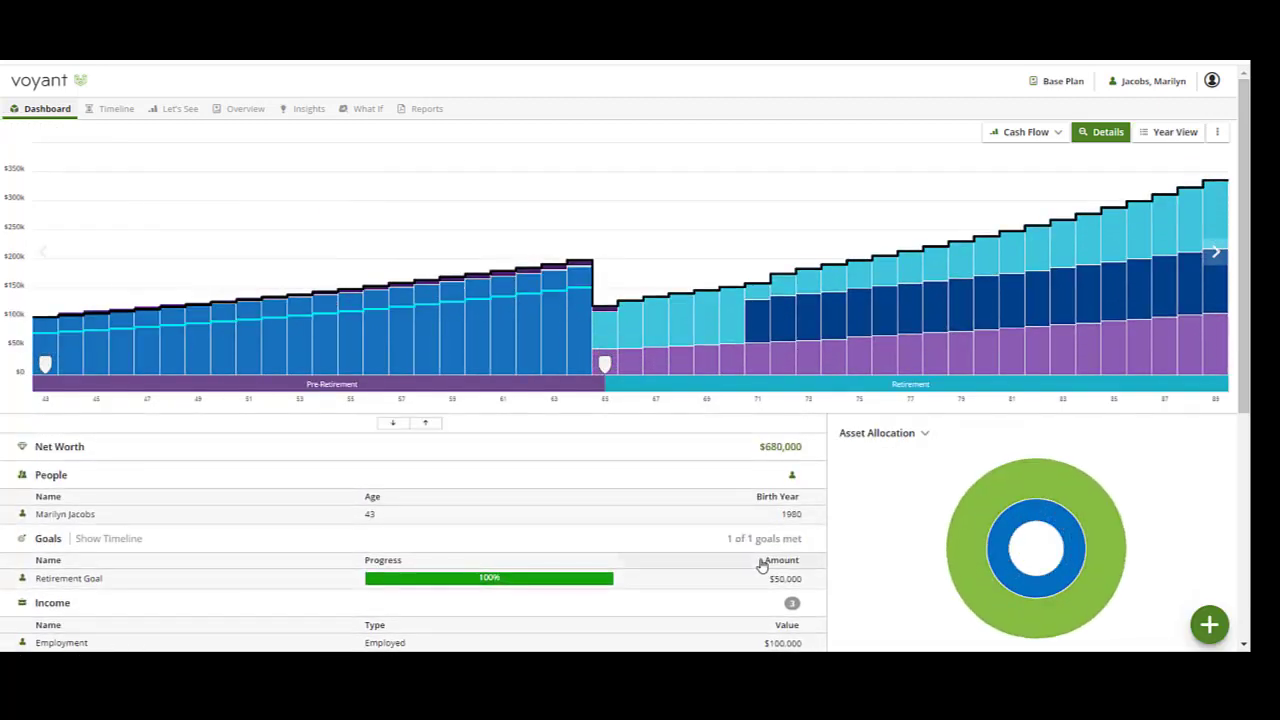
scroll(763, 563, down, 5)
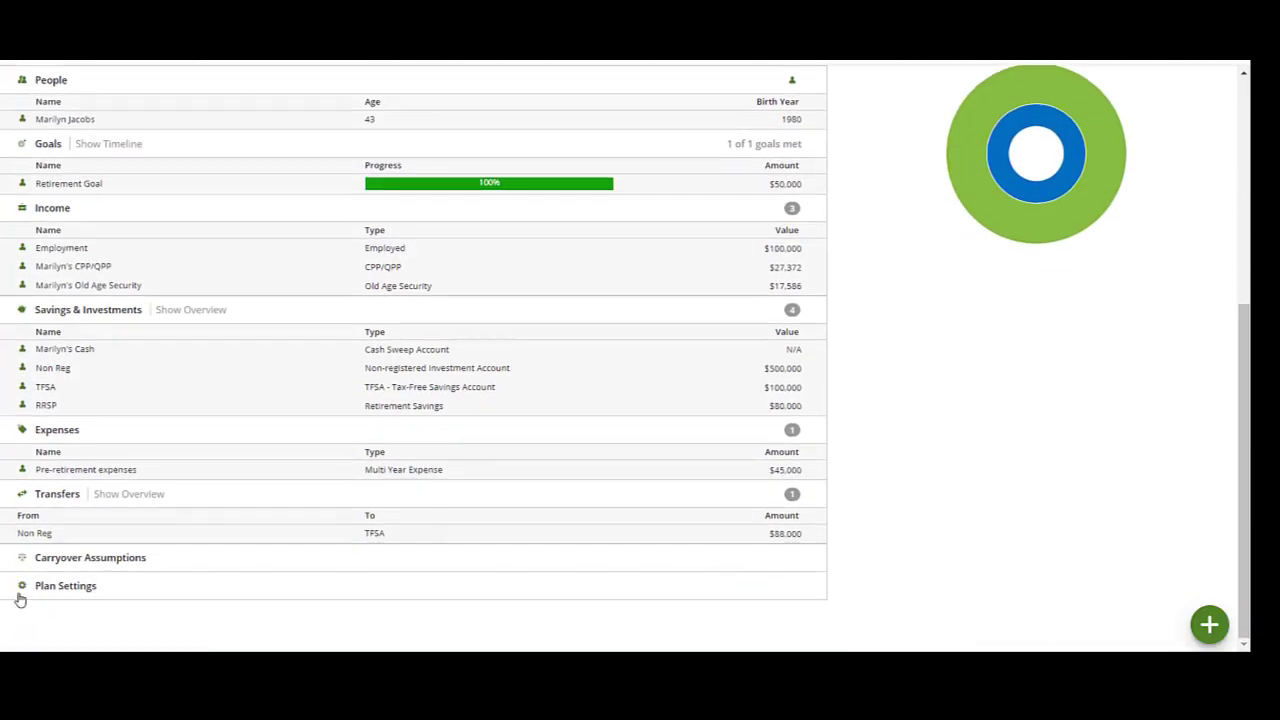
Open the plan settings to review the liquidation order, then cancel out.
click(56, 596)
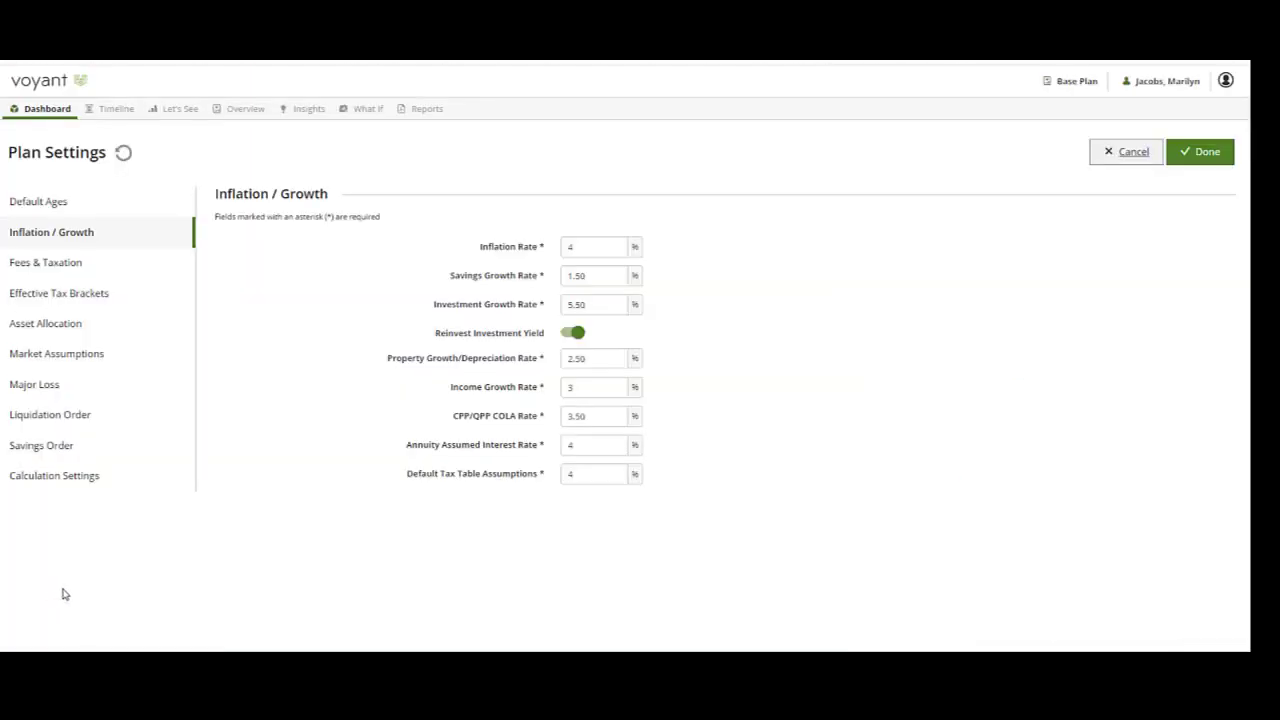
click(97, 416)
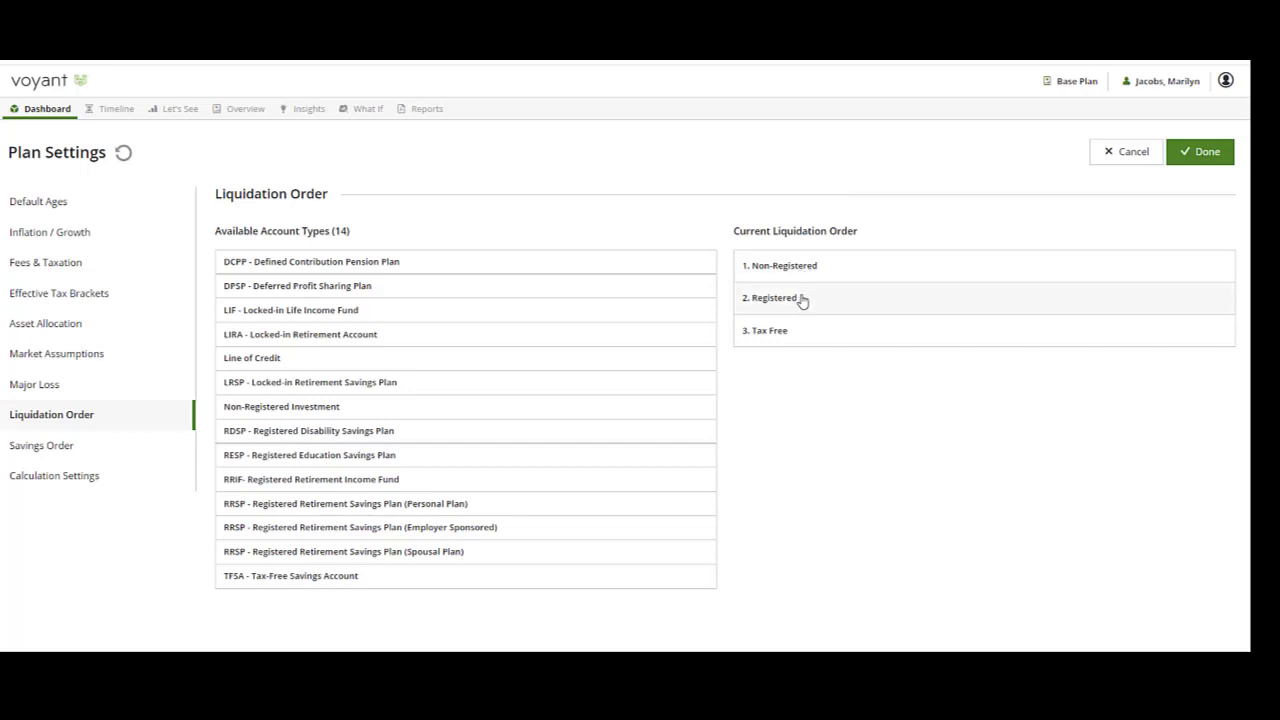
mouse_move(1150, 330)
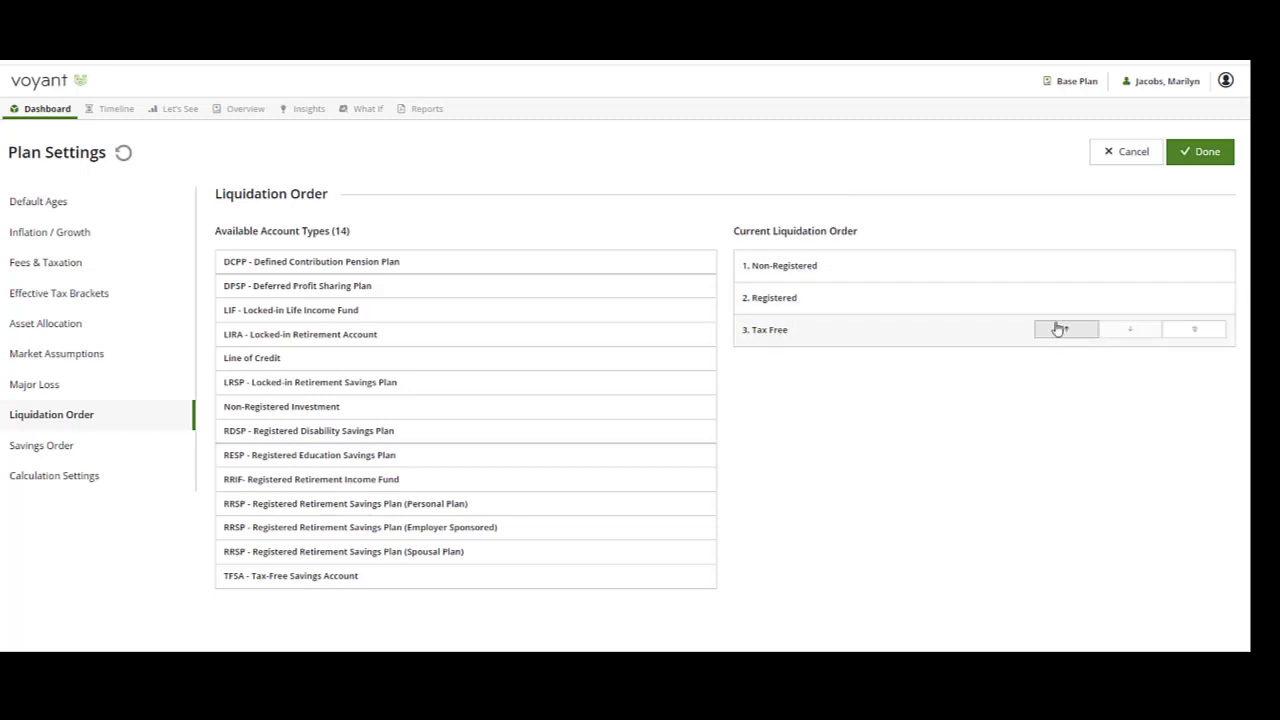
click(1128, 157)
Open the Non Reg account's planned withdrawals and add a new withdrawal.
scroll(371, 494, down, 2)
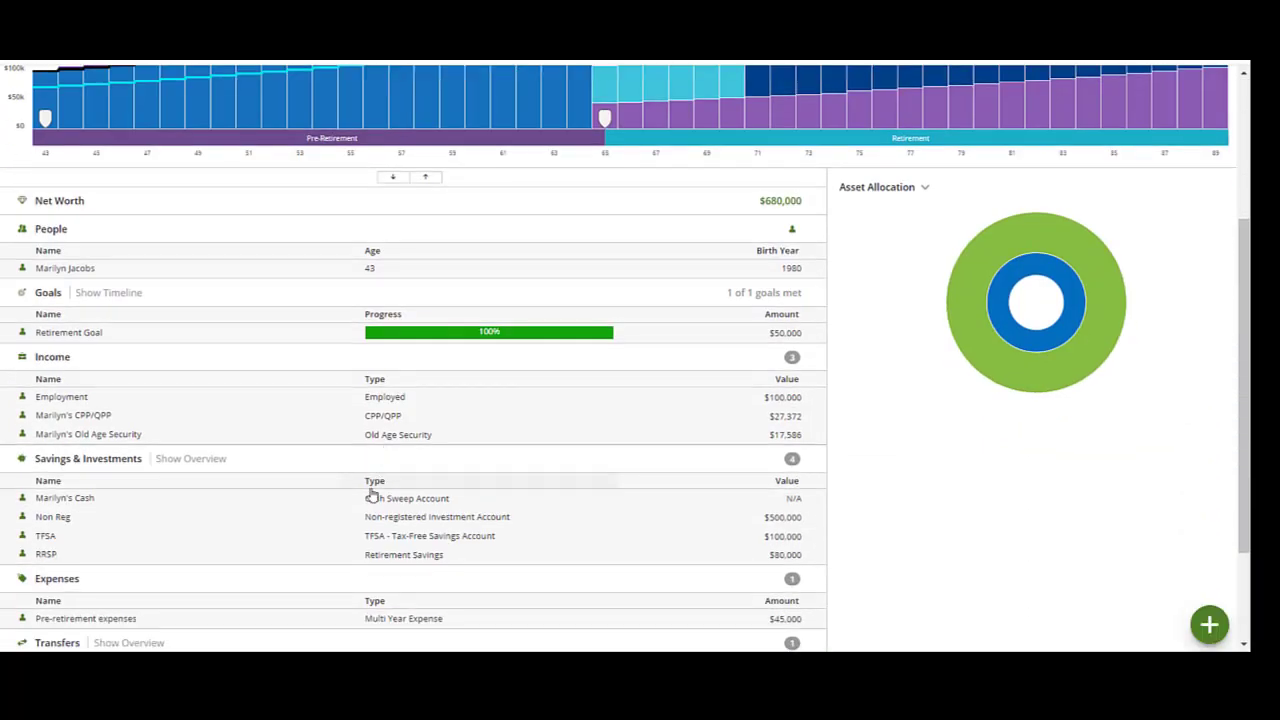
scroll(372, 517, down, 1)
scroll(372, 517, down, 1)
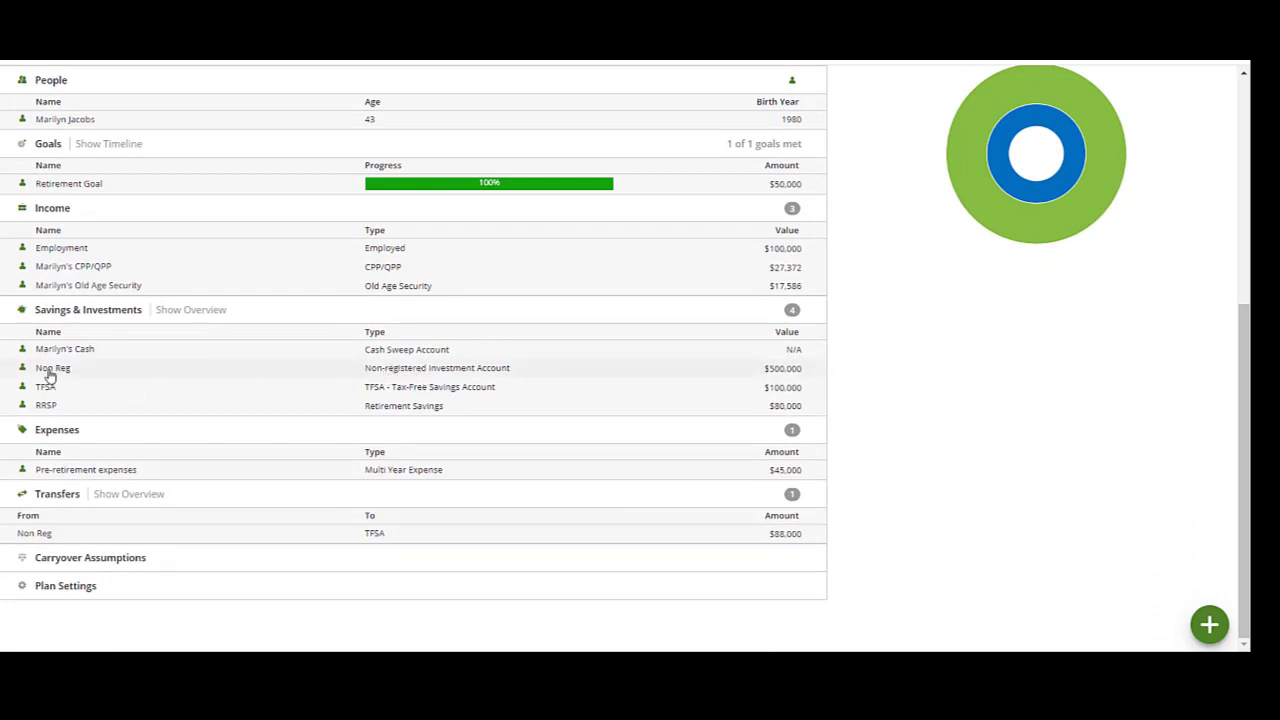
click(436, 377)
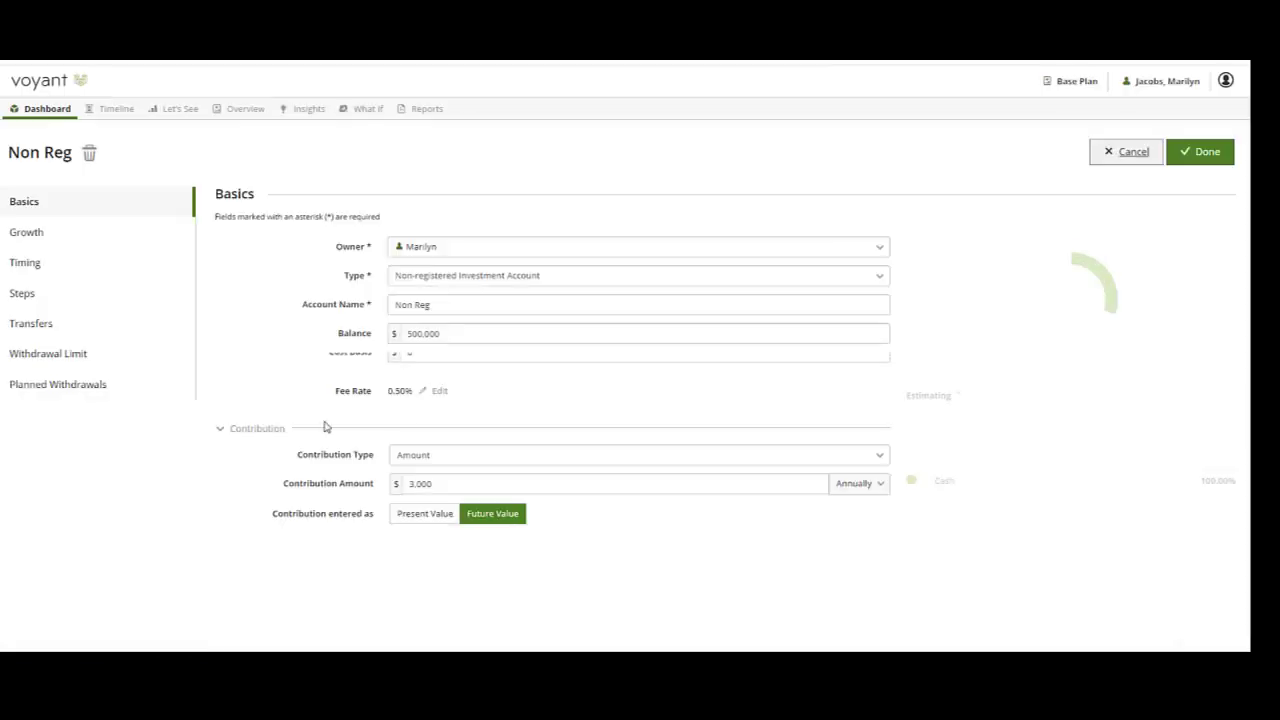
click(69, 389)
click(346, 422)
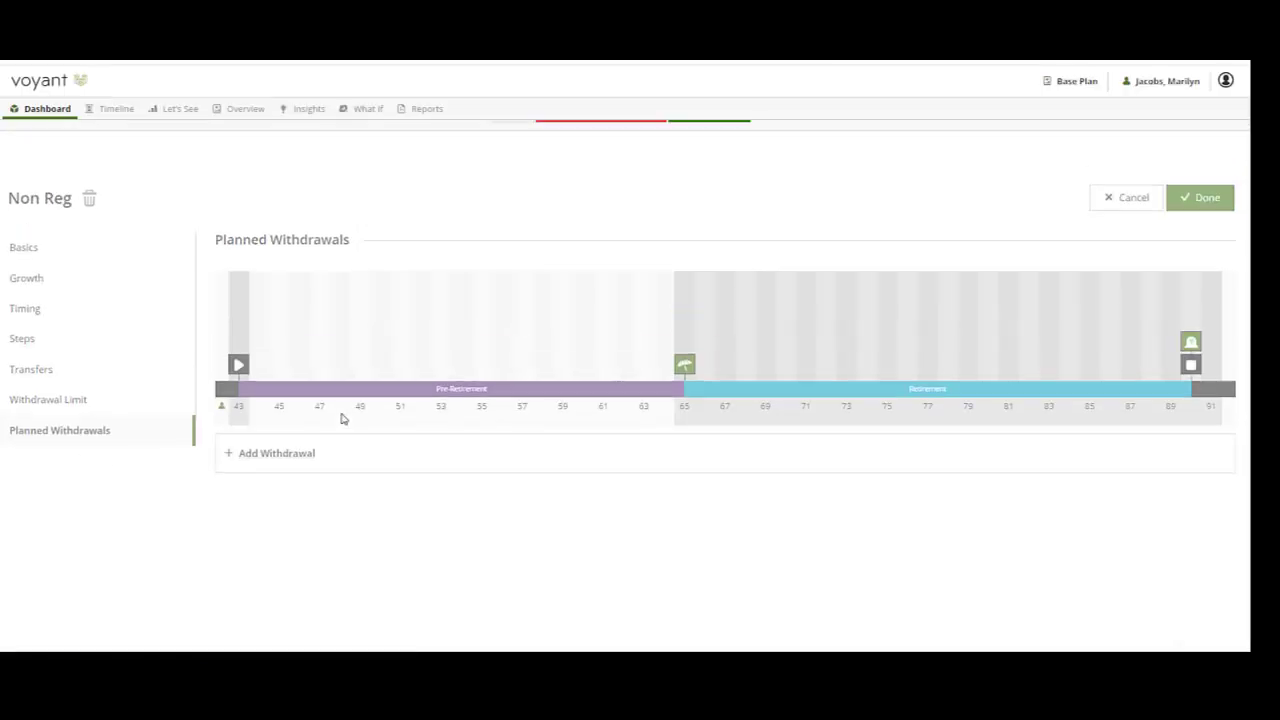
click(720, 159)
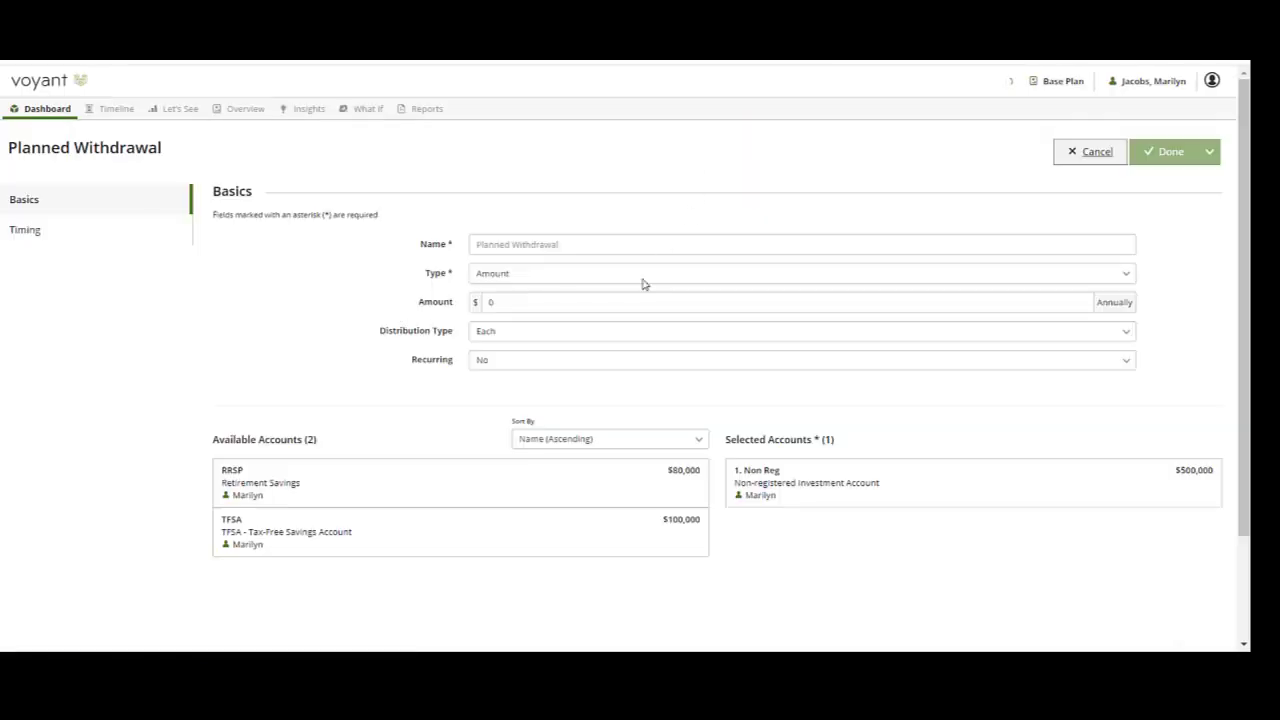
Name the withdrawal "Non-Reg planned withdrawal".
click(520, 244)
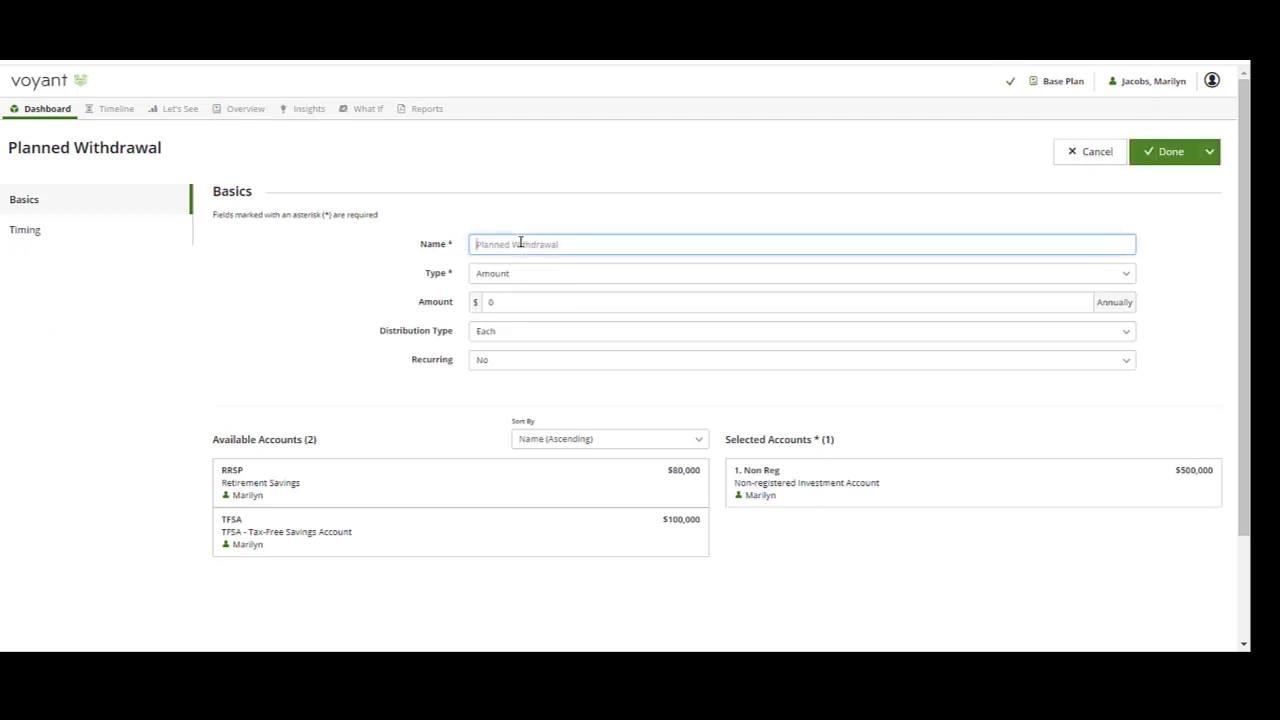
text(Non-)
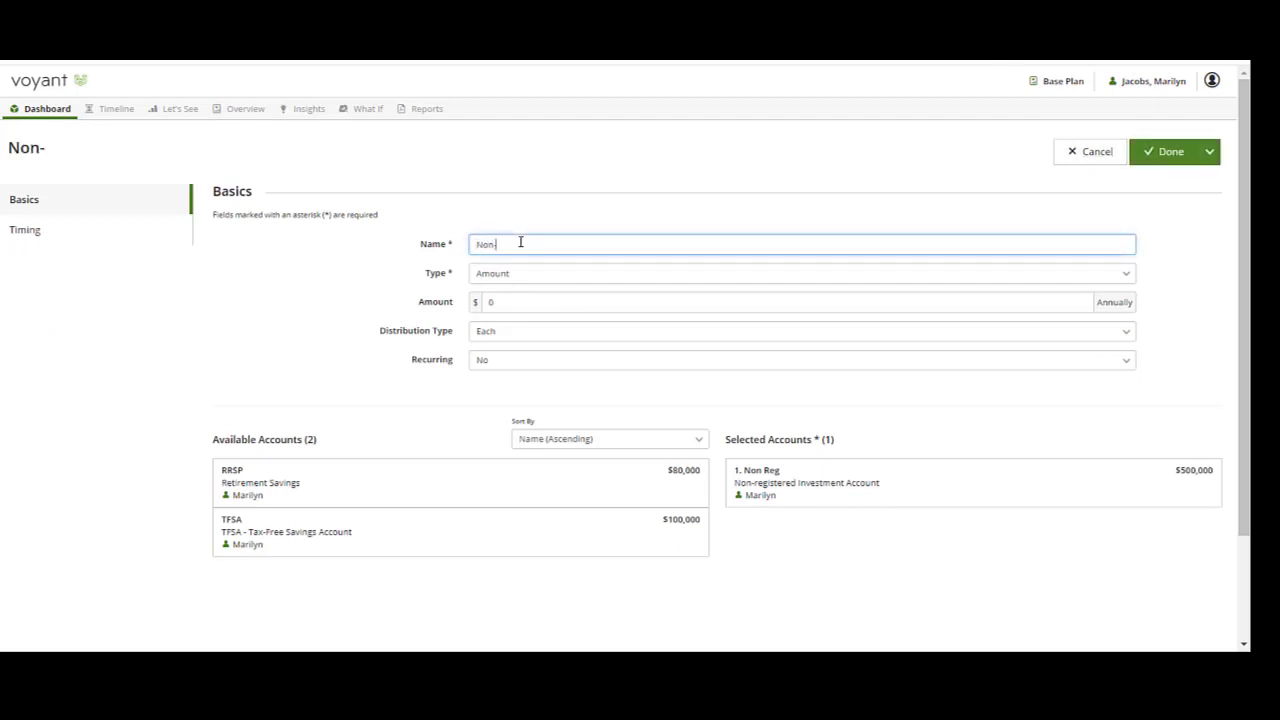
text(Reg planned withdrawal)
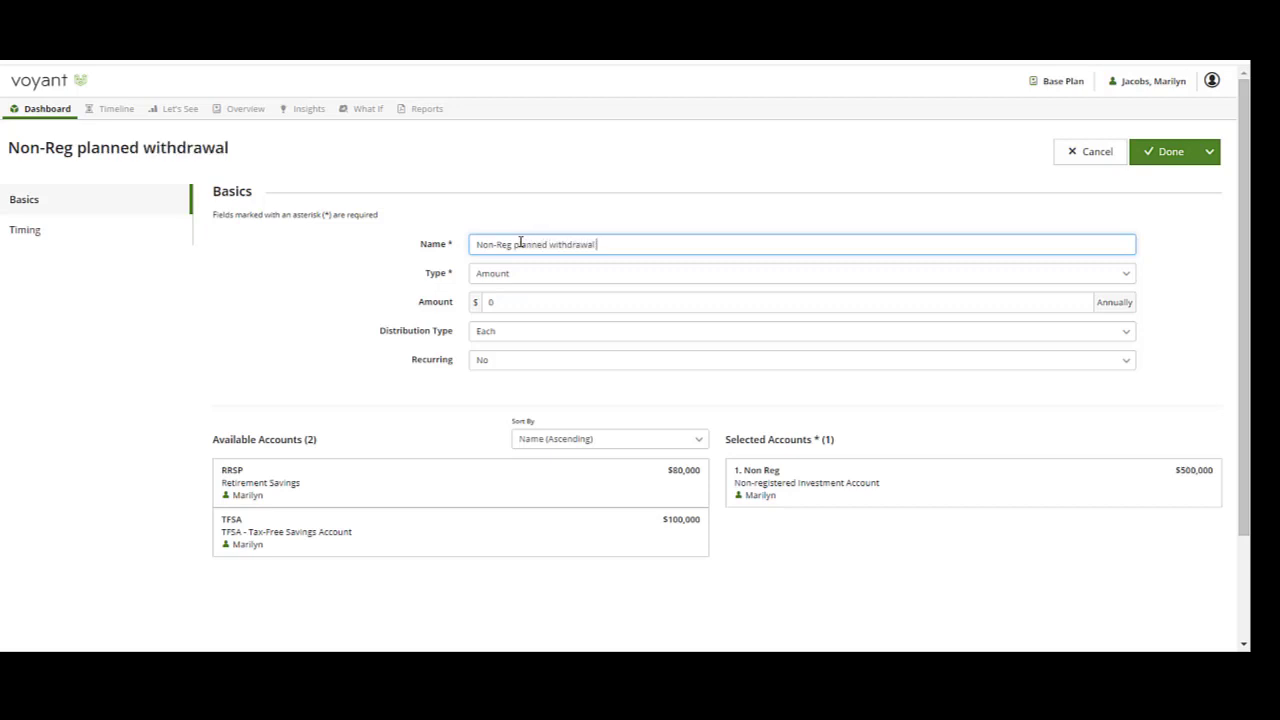
Set the withdrawal type to Amount and the amount to $15,000 annually.
click(506, 278)
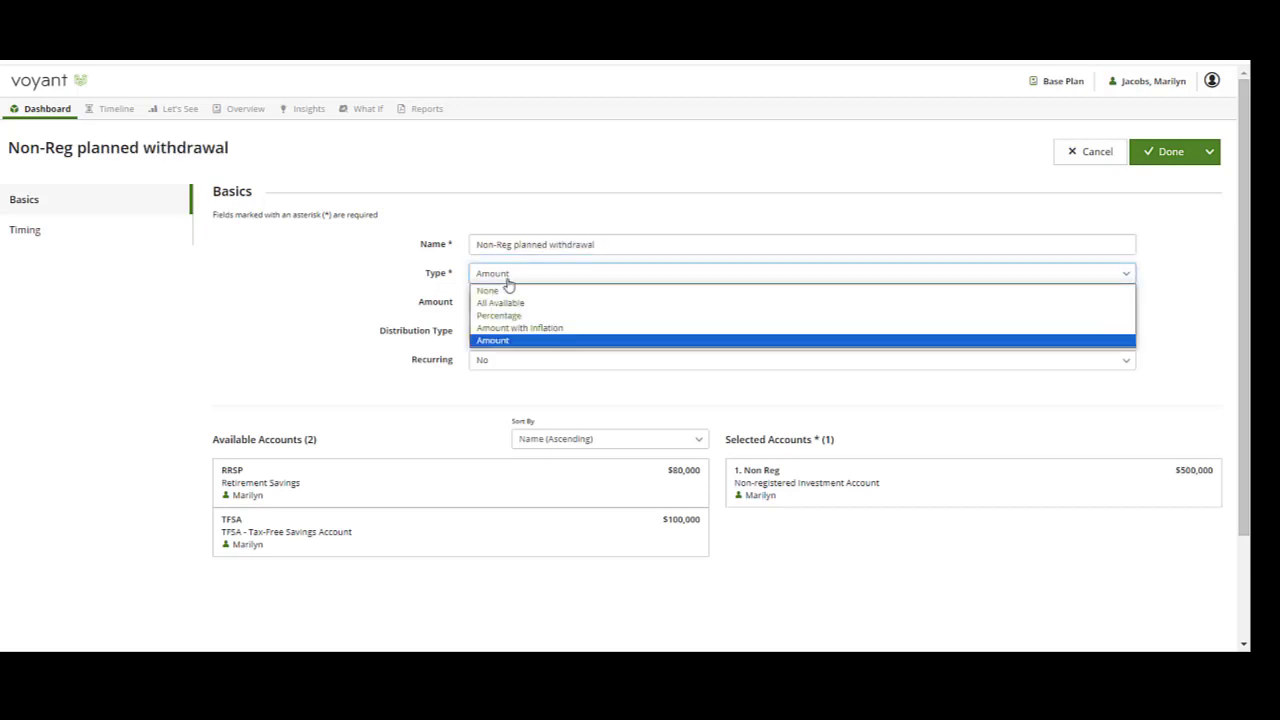
click(505, 341)
click(503, 300)
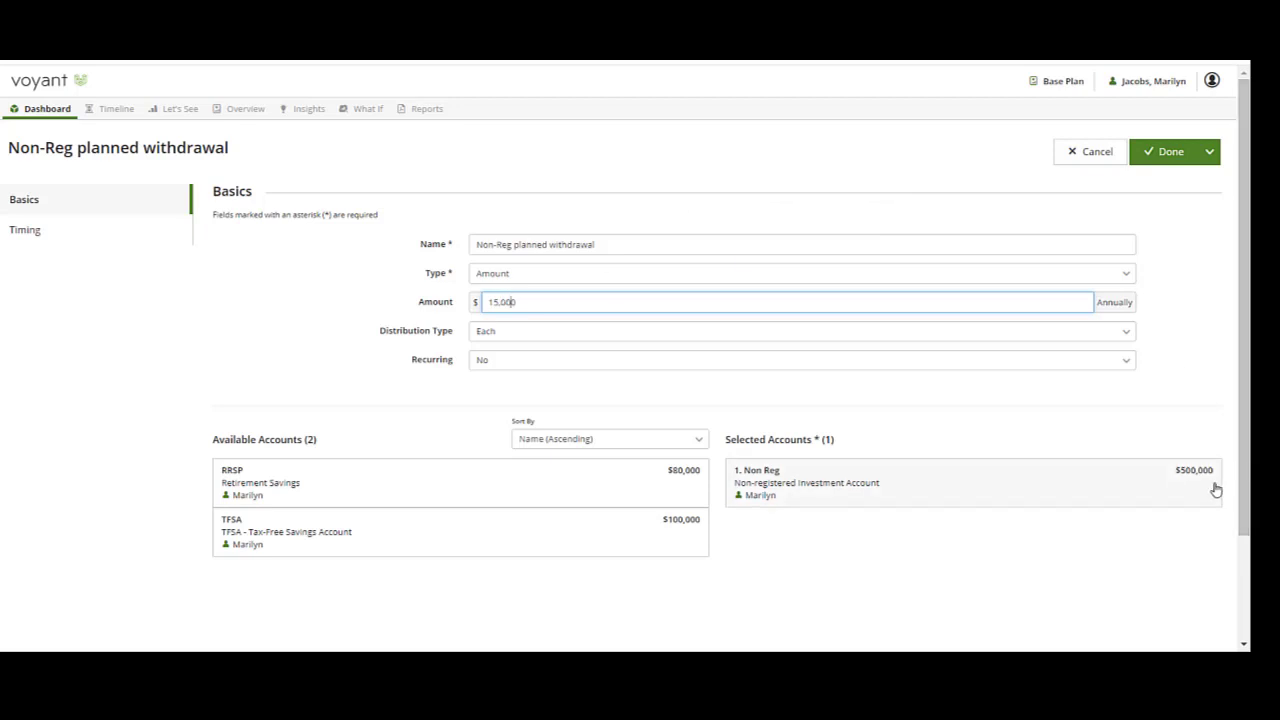
Make the withdrawal recurring and move on to its timing.
click(530, 364)
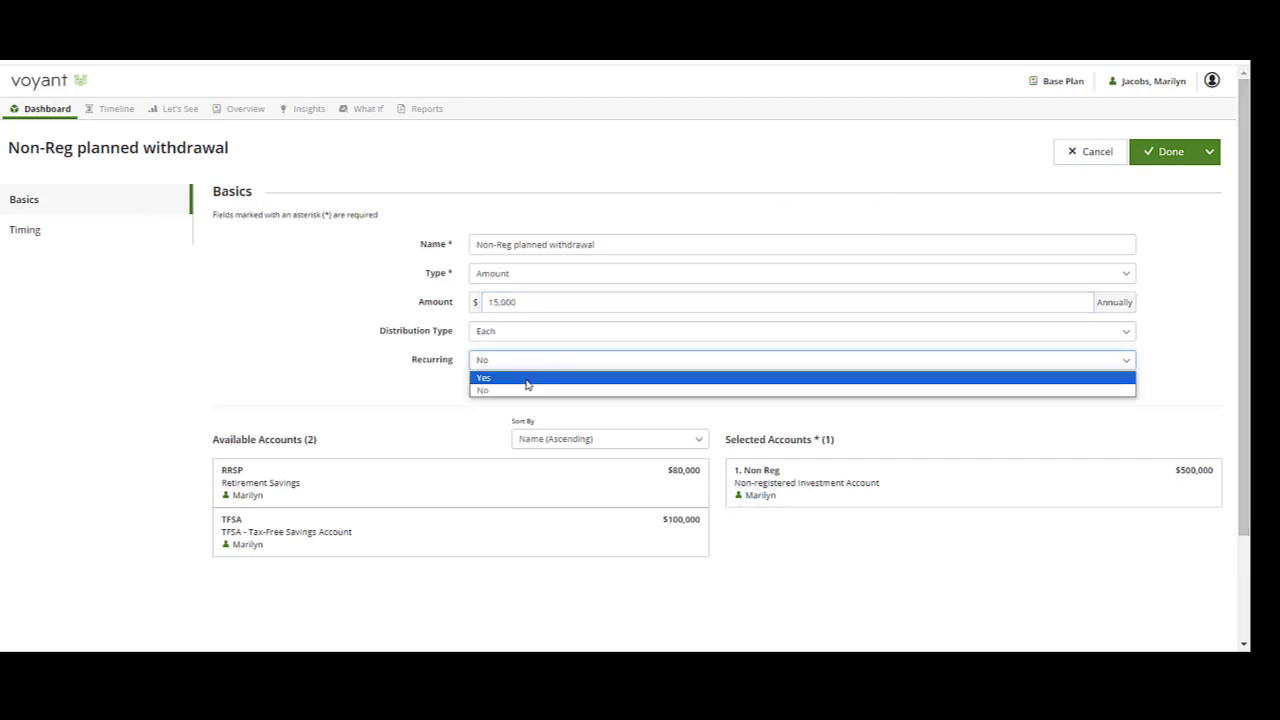
click(523, 386)
click(674, 388)
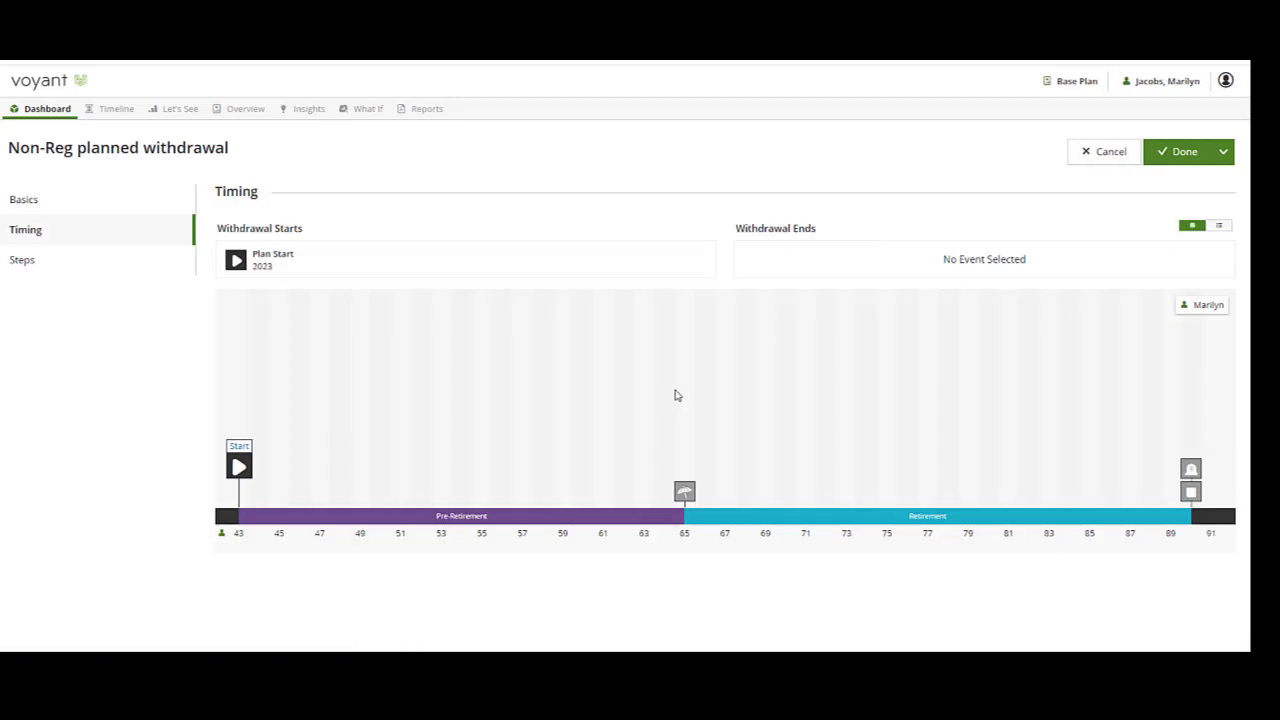
Set the withdrawal to start at Retirement and end at Mortality, then save it.
click(688, 493)
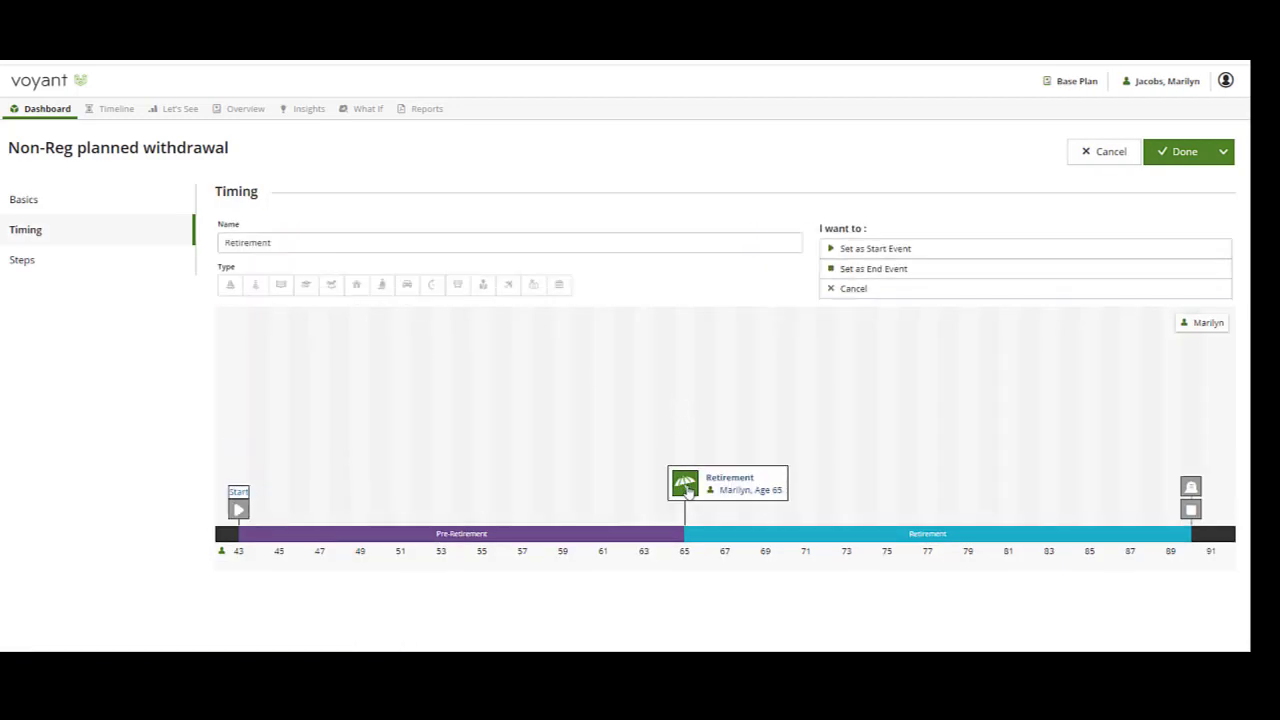
click(920, 250)
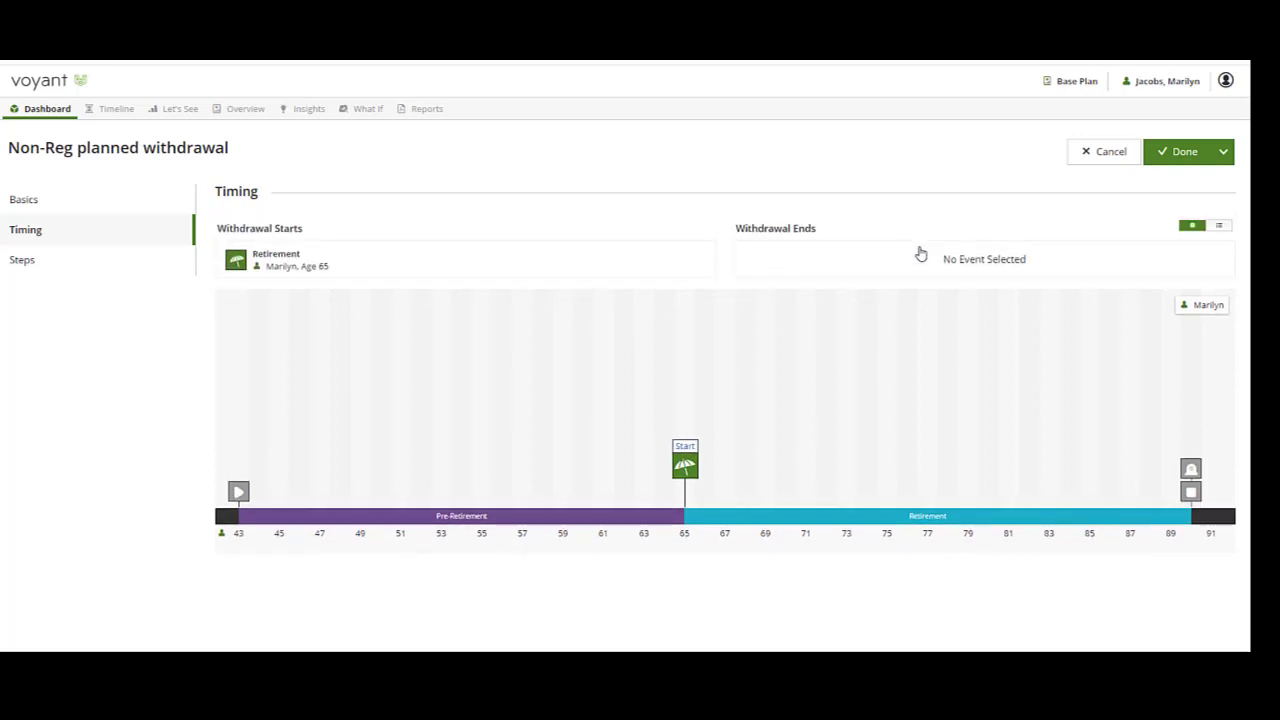
click(1190, 468)
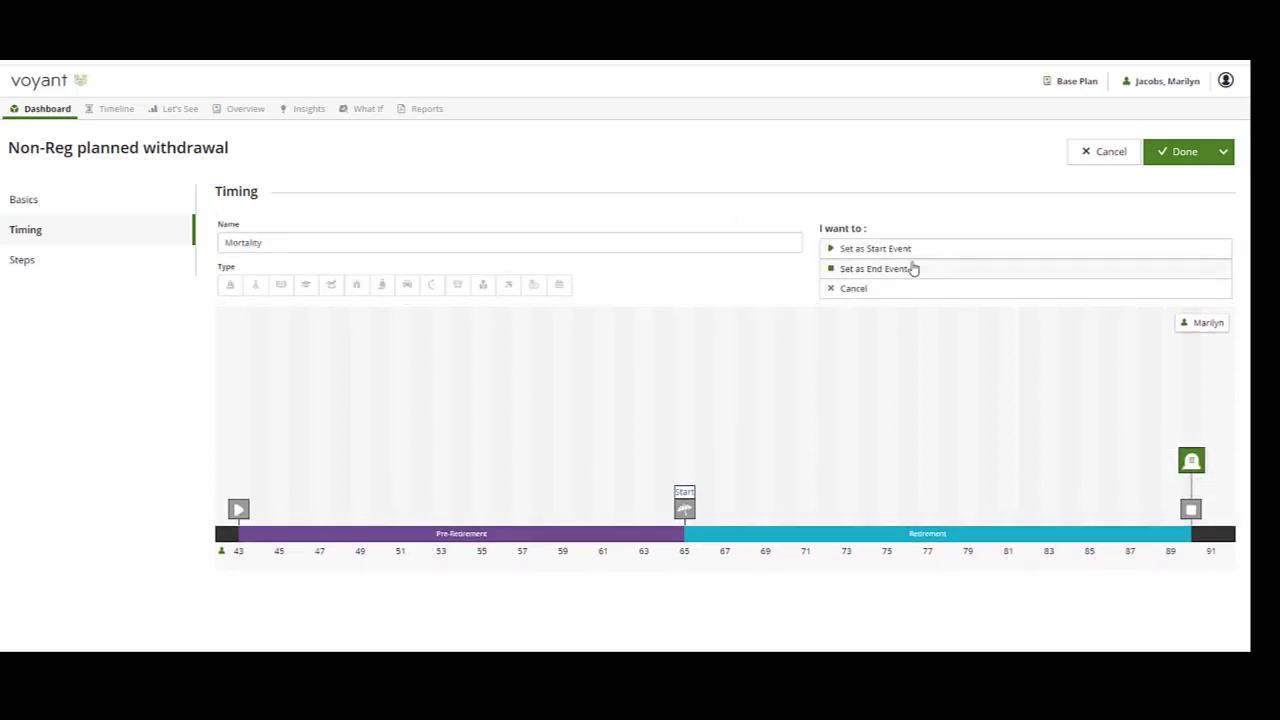
click(910, 270)
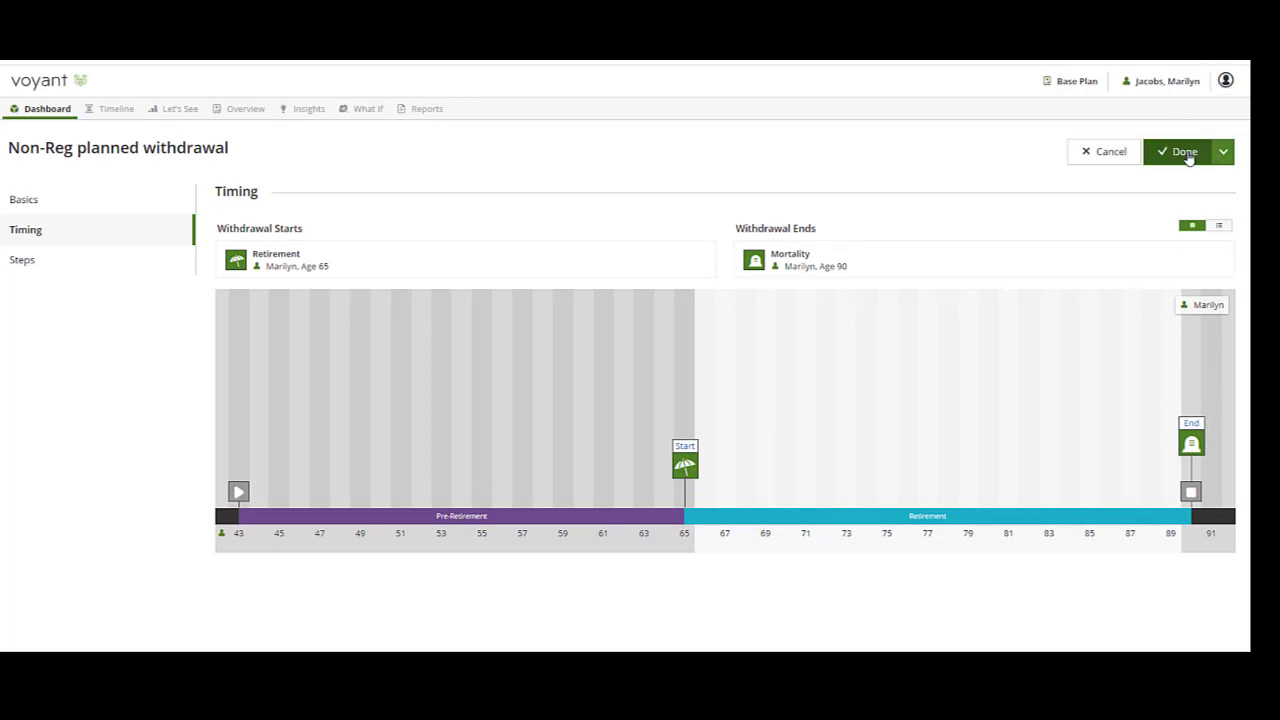
click(1184, 155)
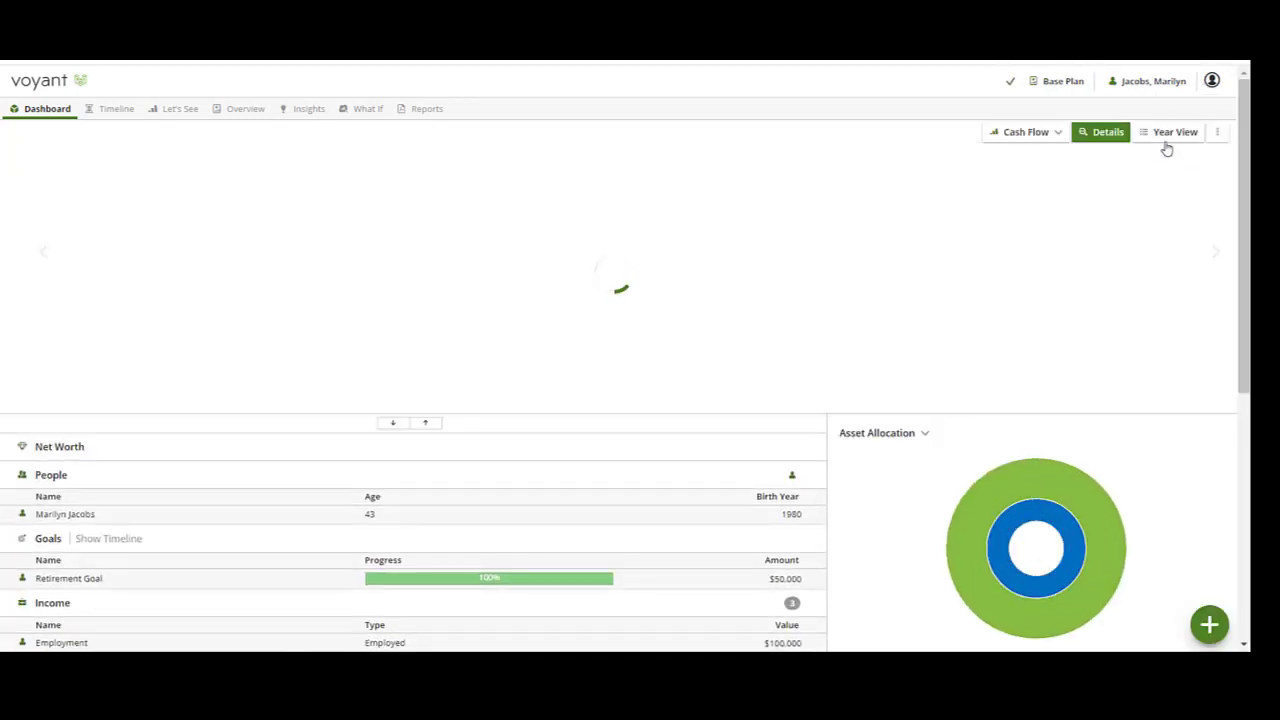
Open the Non Reg account's withdrawal limit, set its type to Scheduled Only, and save.
scroll(460, 383, down, 4)
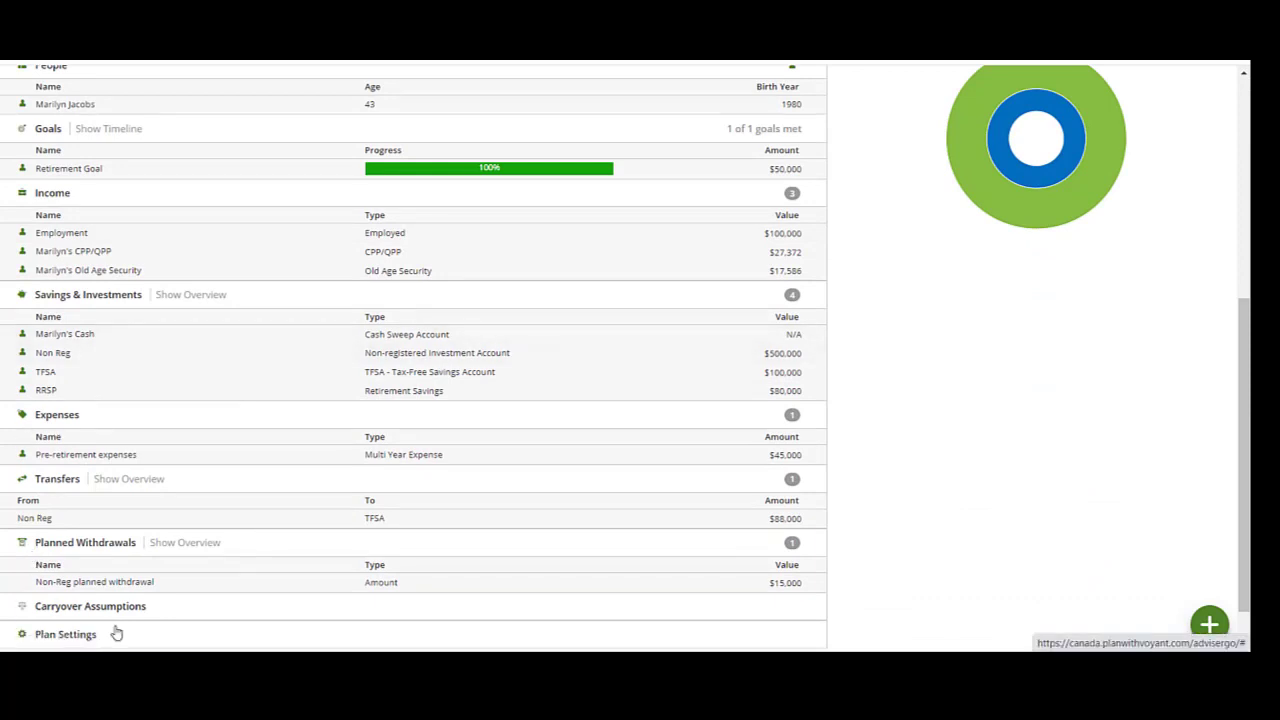
click(95, 360)
click(94, 360)
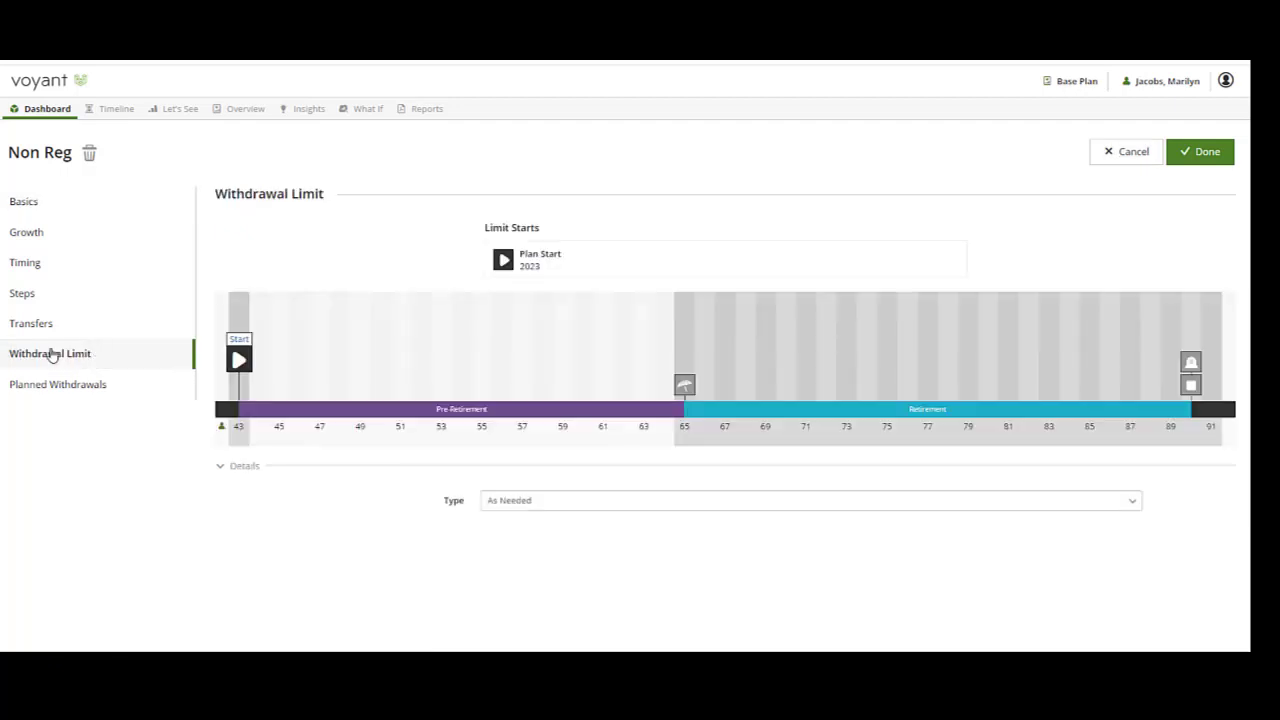
click(508, 503)
click(511, 533)
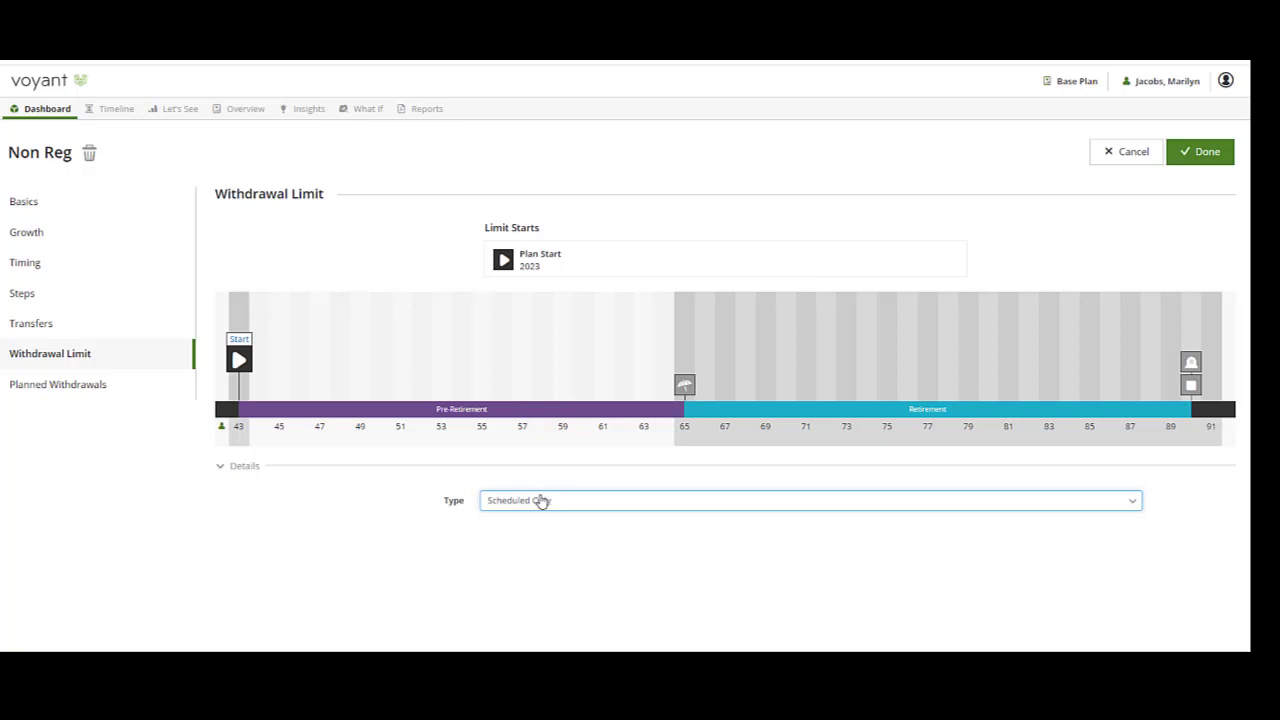
click(1199, 156)
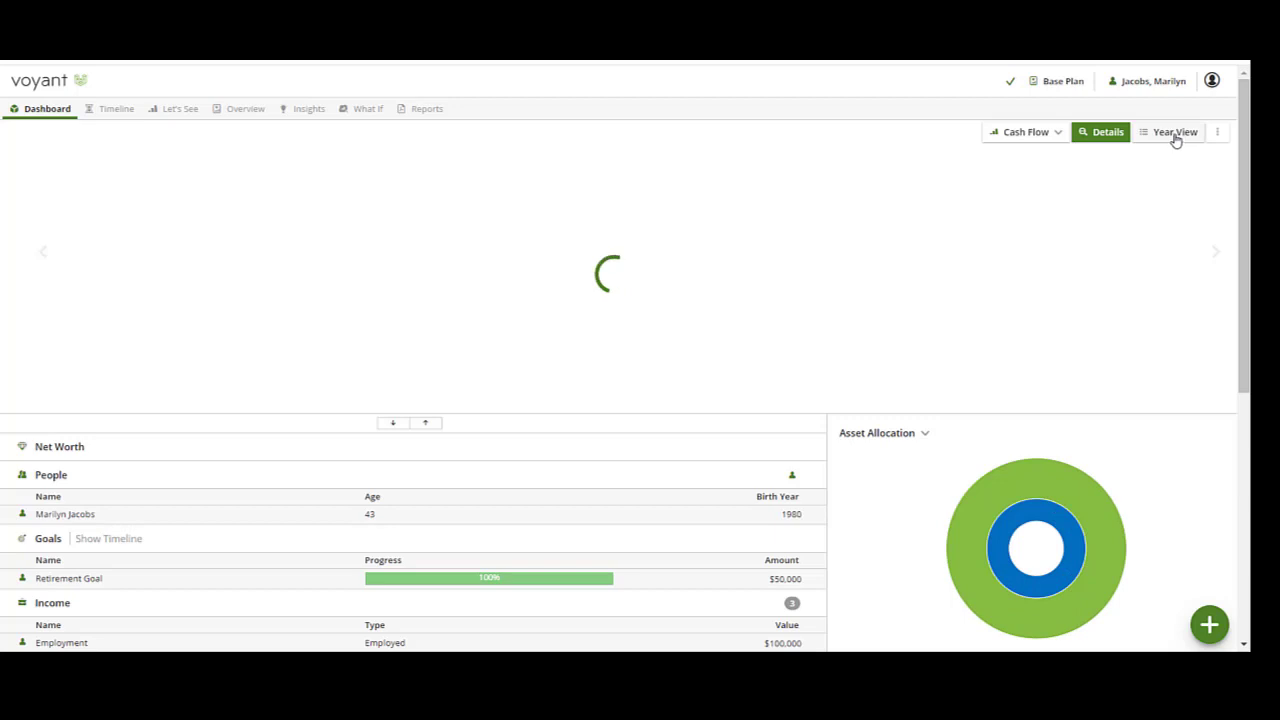
Open the year-by-year view at age 65 and show the Investments breakdown.
click(1175, 133)
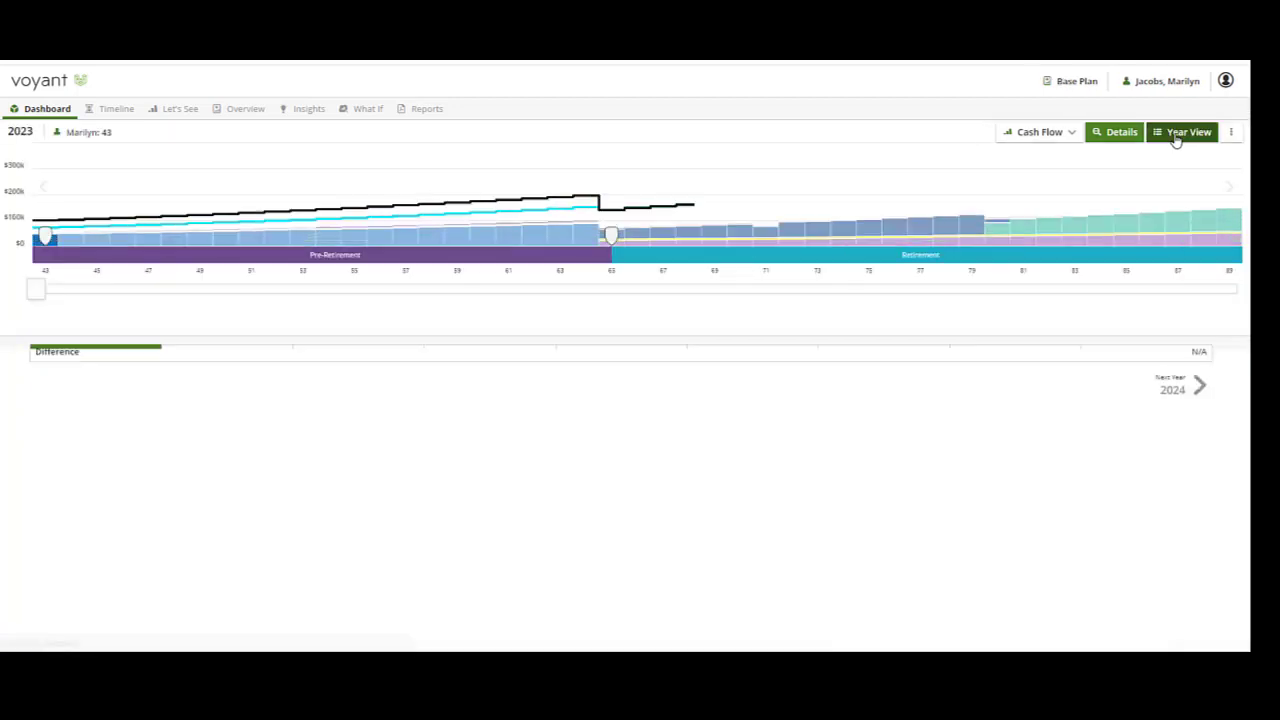
drag(32, 294, 613, 290)
click(490, 328)
click(392, 335)
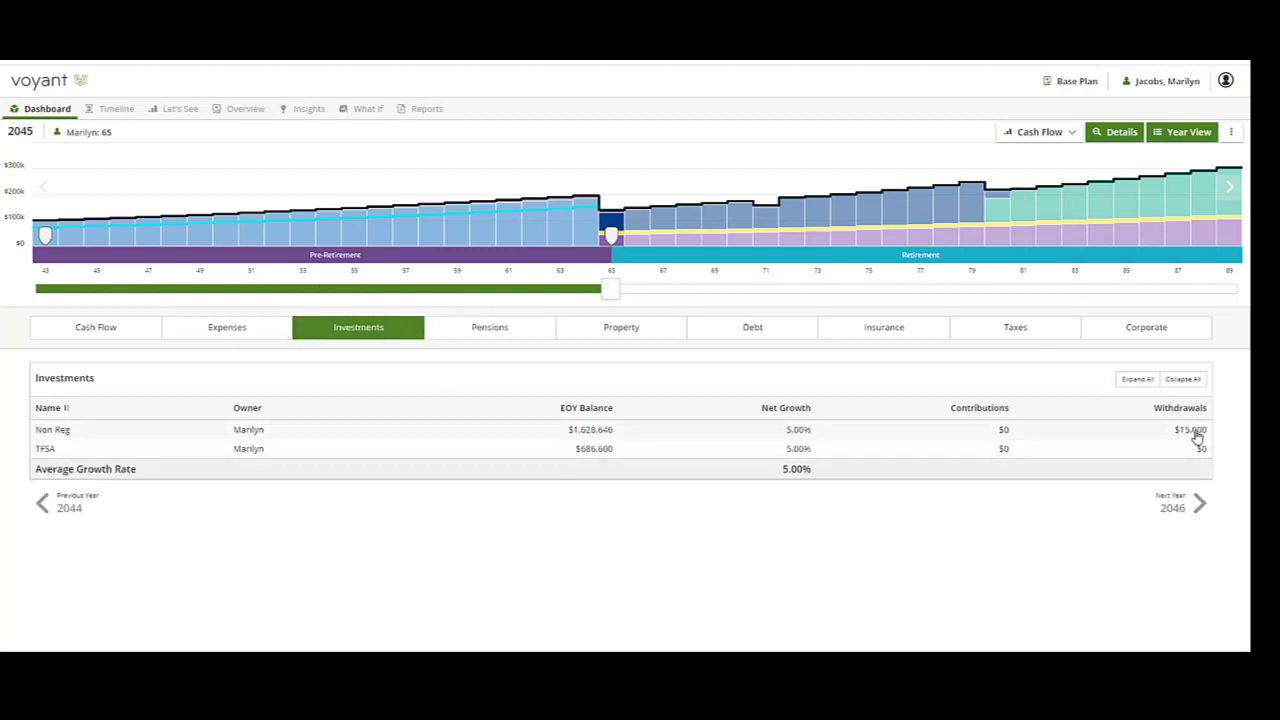
Step through the following years to check the Non Reg and TFSA withdrawals.
click(1199, 506)
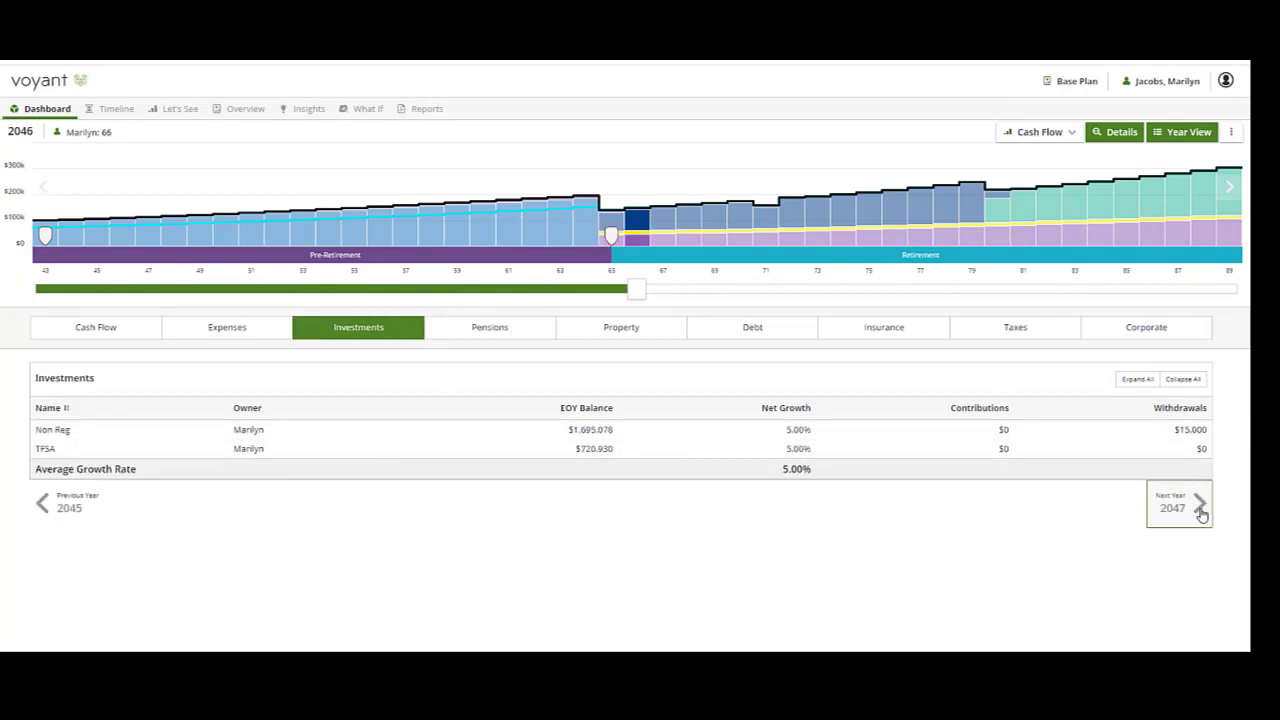
click(1201, 511)
click(1201, 511)
click(1201, 511)
click(1202, 511)
click(1202, 511)
click(1202, 511)
click(1204, 512)
click(1205, 512)
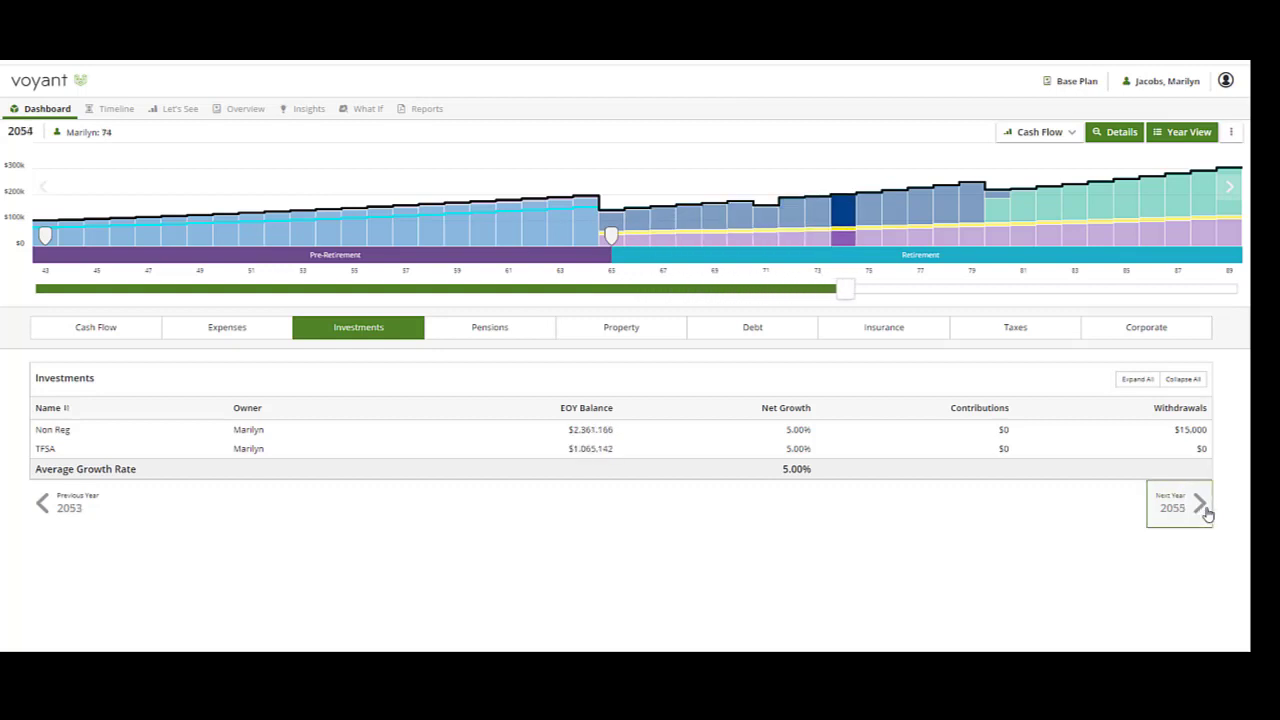
click(1207, 513)
click(1207, 513)
click(1208, 513)
click(1208, 513)
click(1208, 513)
click(1209, 514)
click(1209, 514)
click(1210, 514)
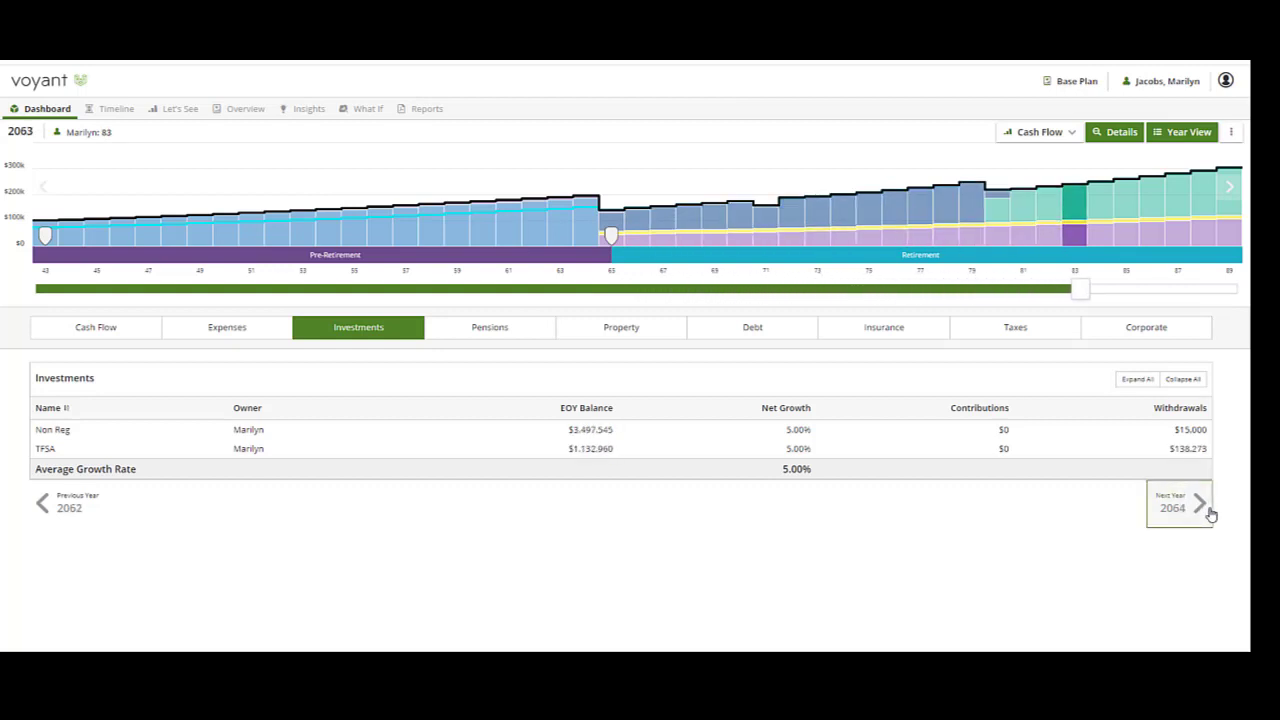
click(1210, 514)
click(1210, 514)
click(1210, 514)
click(1210, 514)
click(1210, 514)
click(1210, 514)
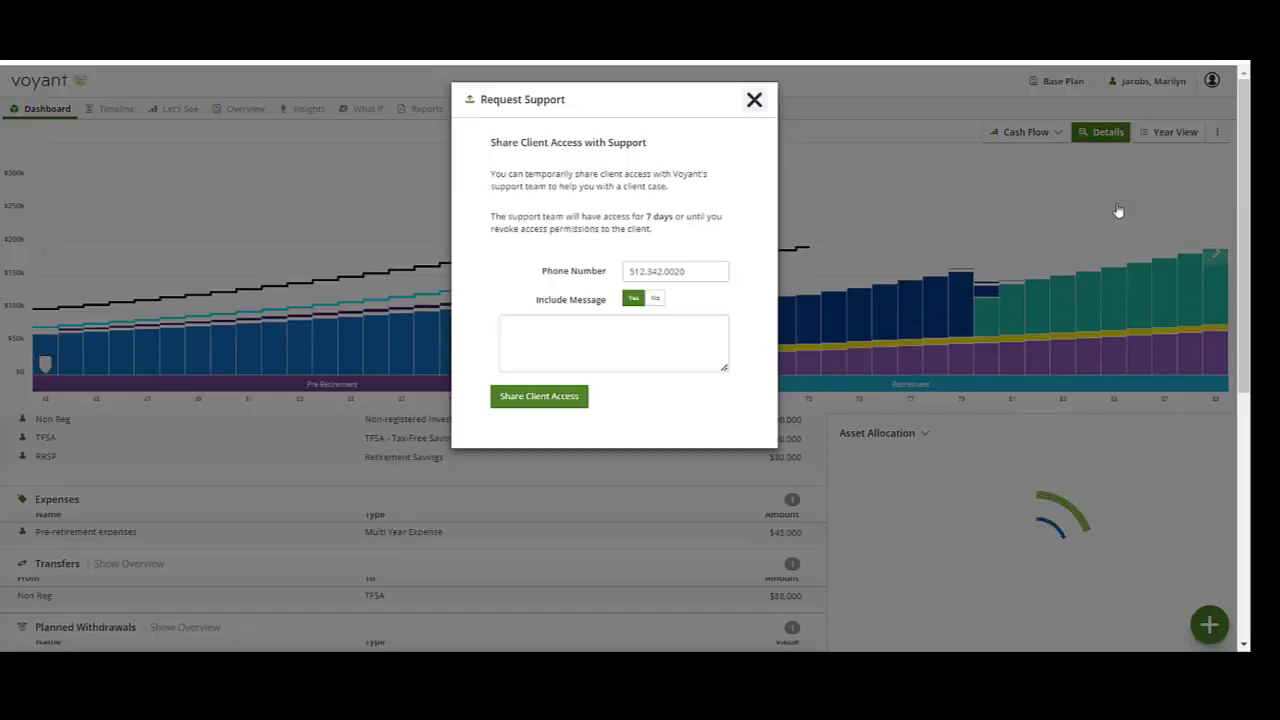
Start writing a message in the Request Support dialog.
click(558, 345)
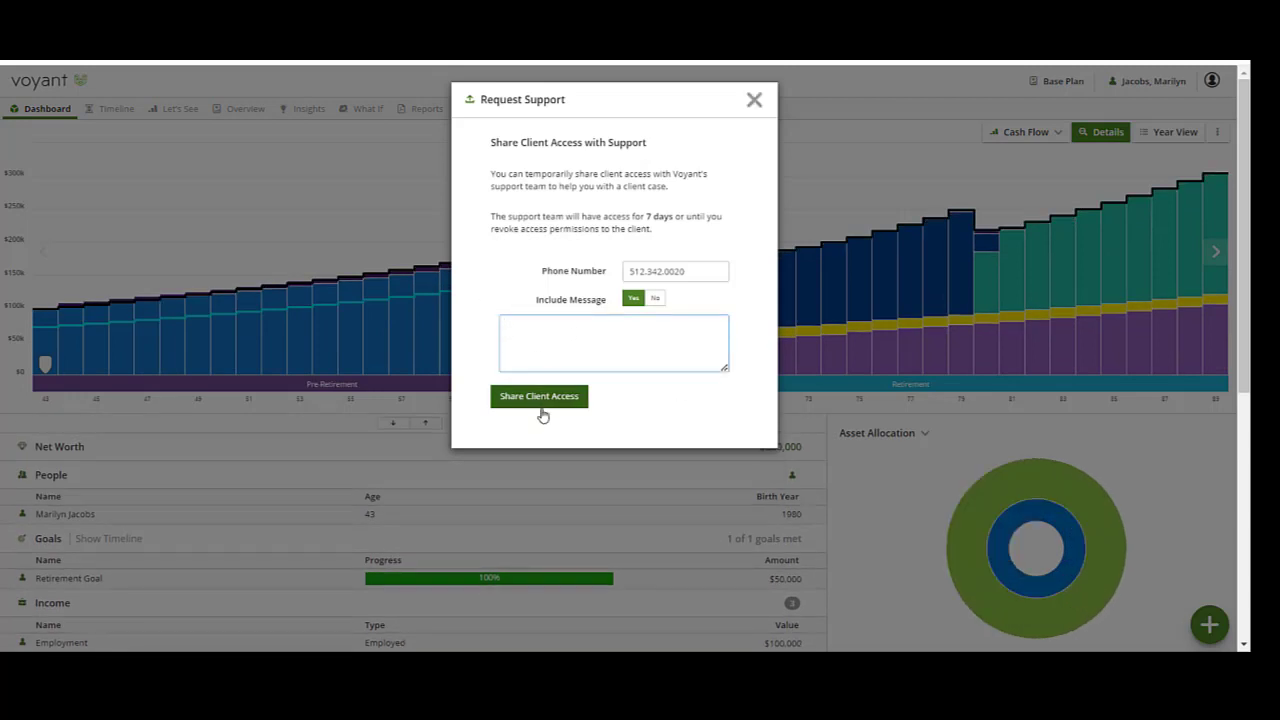